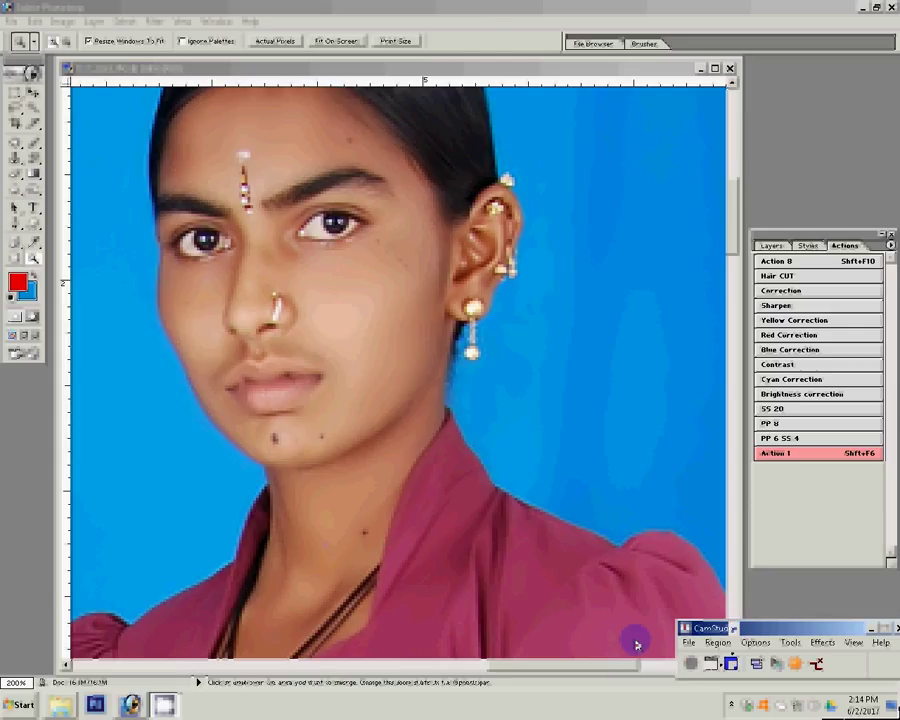
# Place the first Pen anchor point on the lower edge of the flowered skirt
pyautogui.click(636, 643)
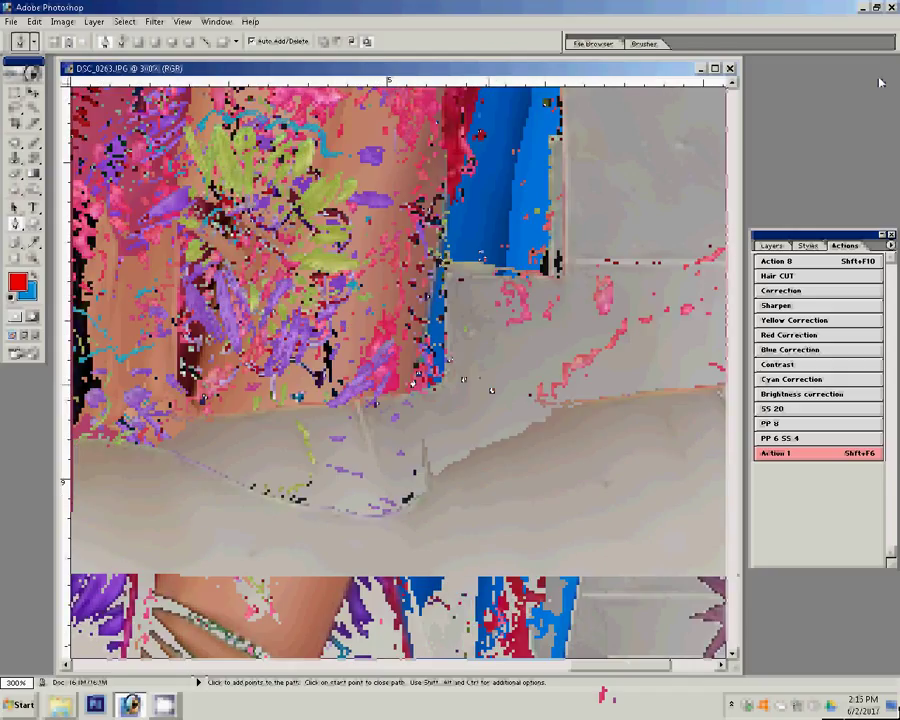
pyautogui.click(477, 551)
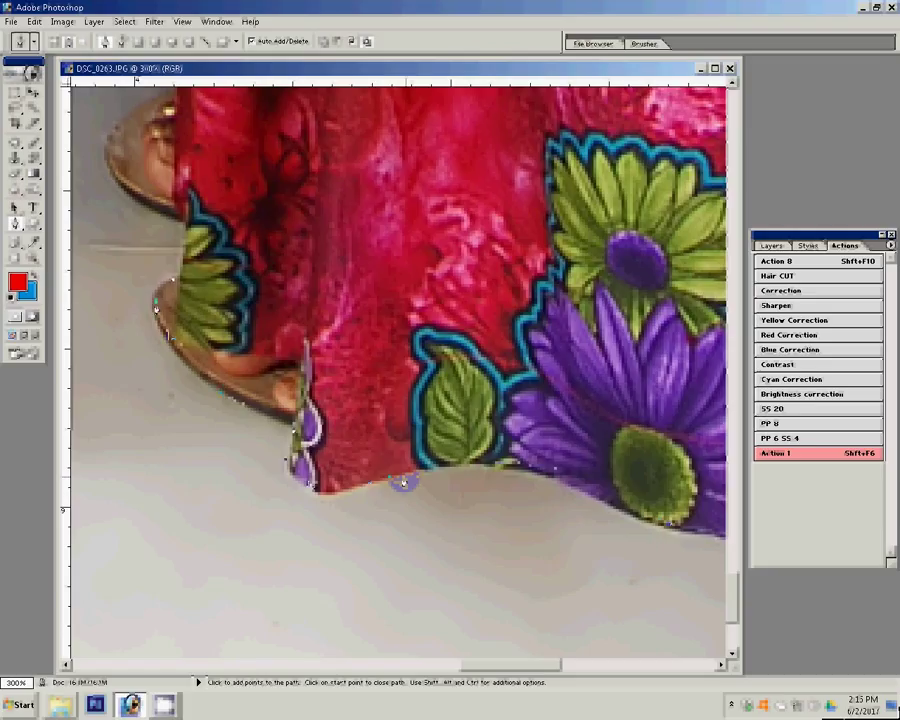
# Add Pen anchors up the leaf's left edge and along the skirt edge
pyautogui.click(183, 275)
pyautogui.click(187, 237)
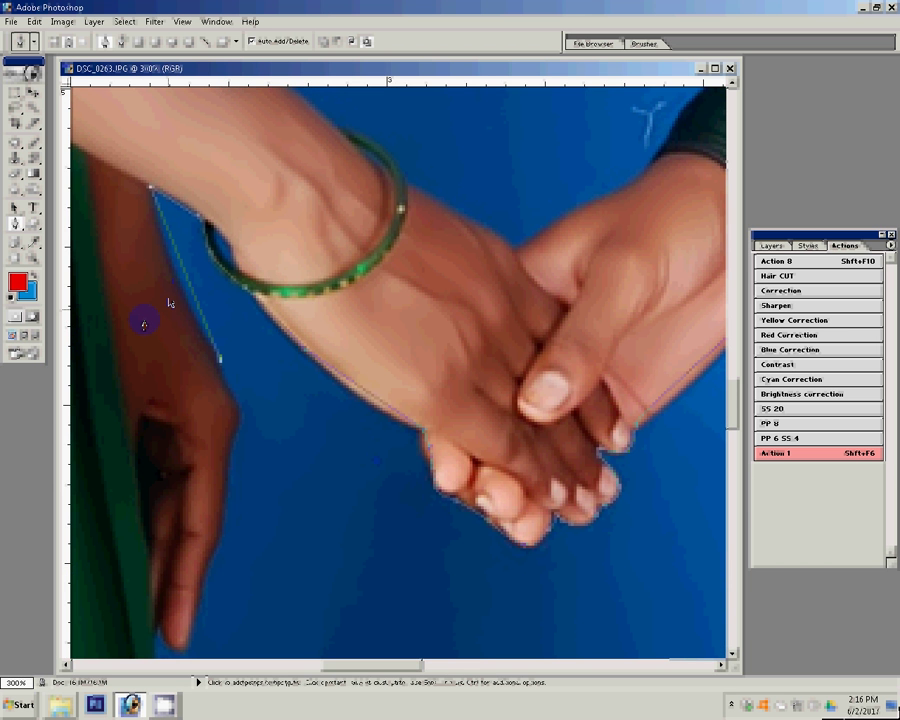
# Place three Pen anchors down the outer edge of the hand
pyautogui.click(235, 405)
pyautogui.click(230, 457)
pyautogui.click(225, 508)
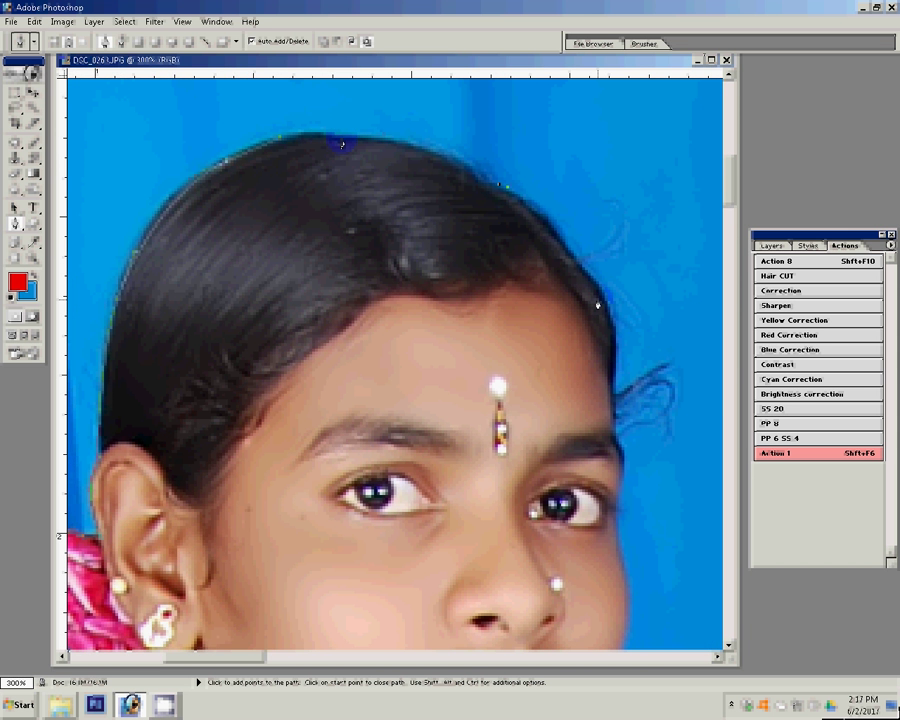
# Trace curved anchors along the hair, shoulder edge and top of the ear
pyautogui.moveTo(621, 378); pyautogui.dragTo(621, 552)
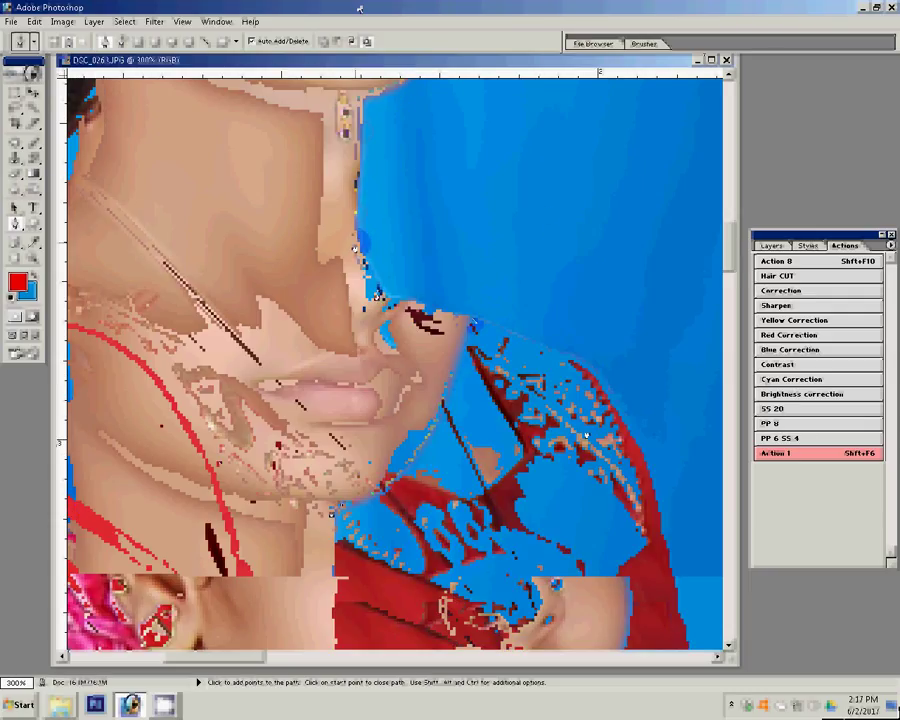
pyautogui.click(600, 378)
pyautogui.click(612, 411)
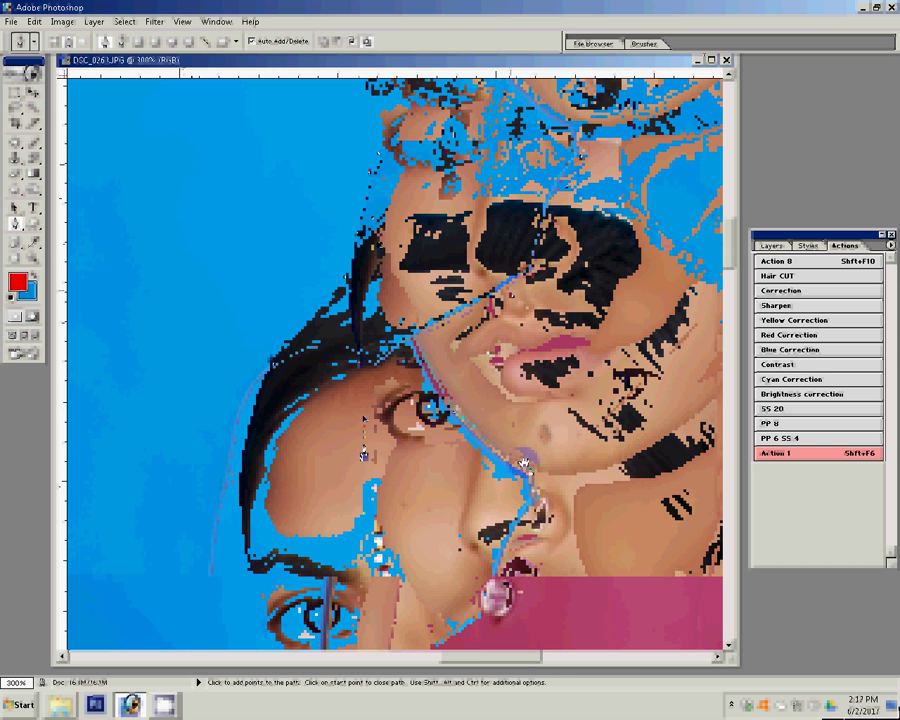
pyautogui.moveTo(264, 178); pyautogui.dragTo(345, 288)
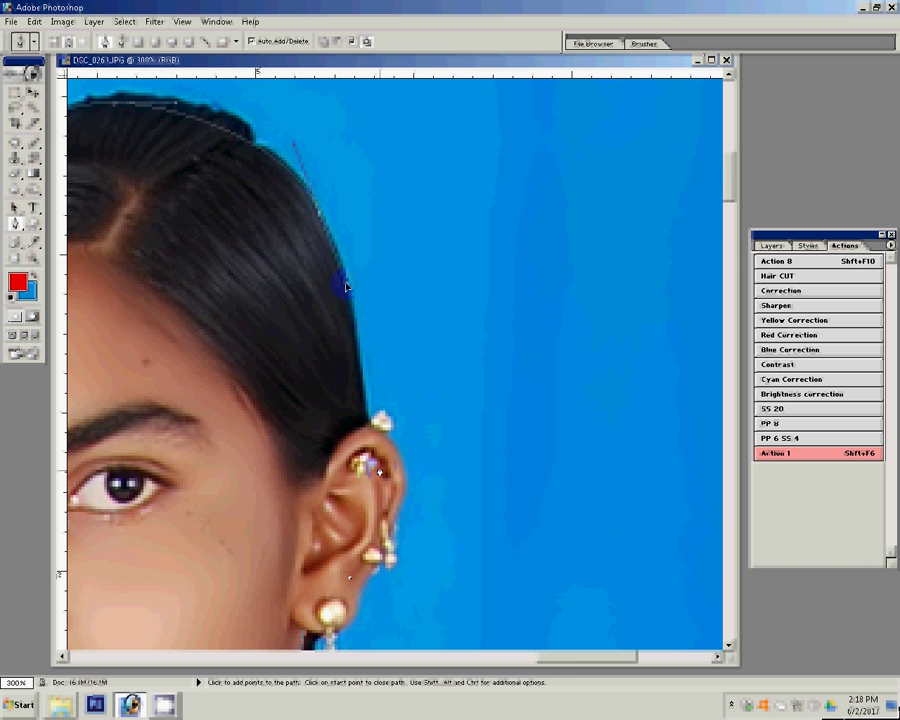
pyautogui.moveTo(369, 430); pyautogui.dragTo(393, 425)
pyautogui.moveTo(345, 288); pyautogui.dragTo(428, 288)
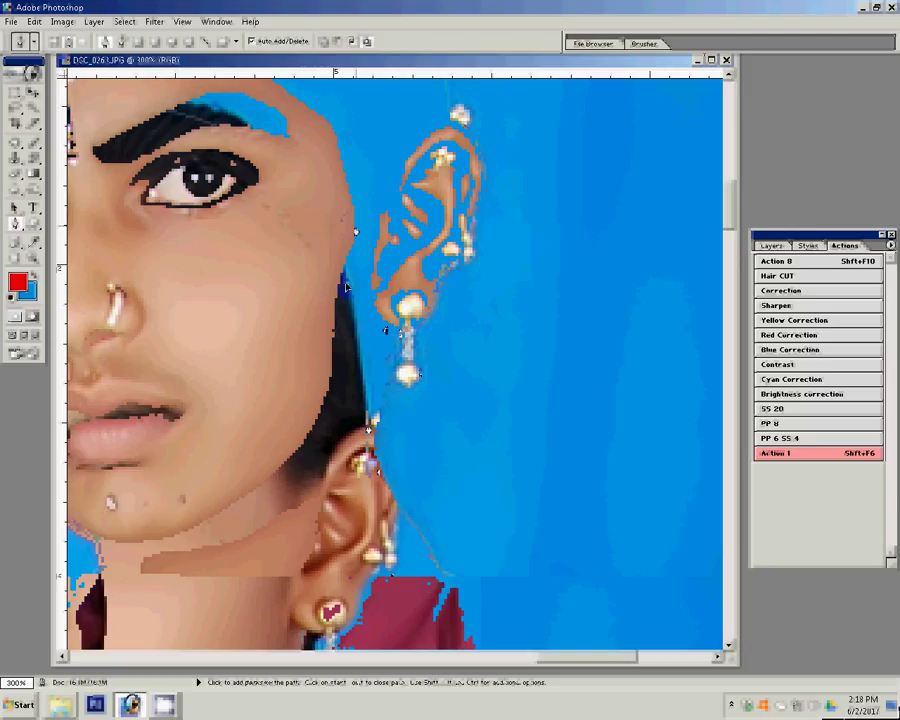
# Convert the finished path into a selection and hide the blue Background layer
pyautogui.rightClick(355, 232)
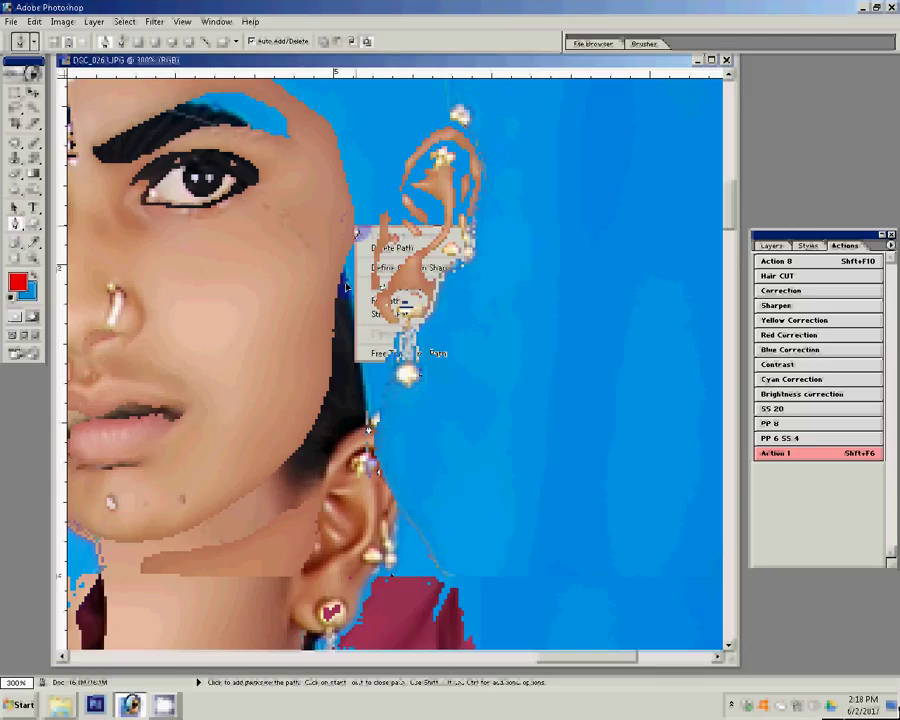
pyautogui.click(398, 292)
pyautogui.press('Return')
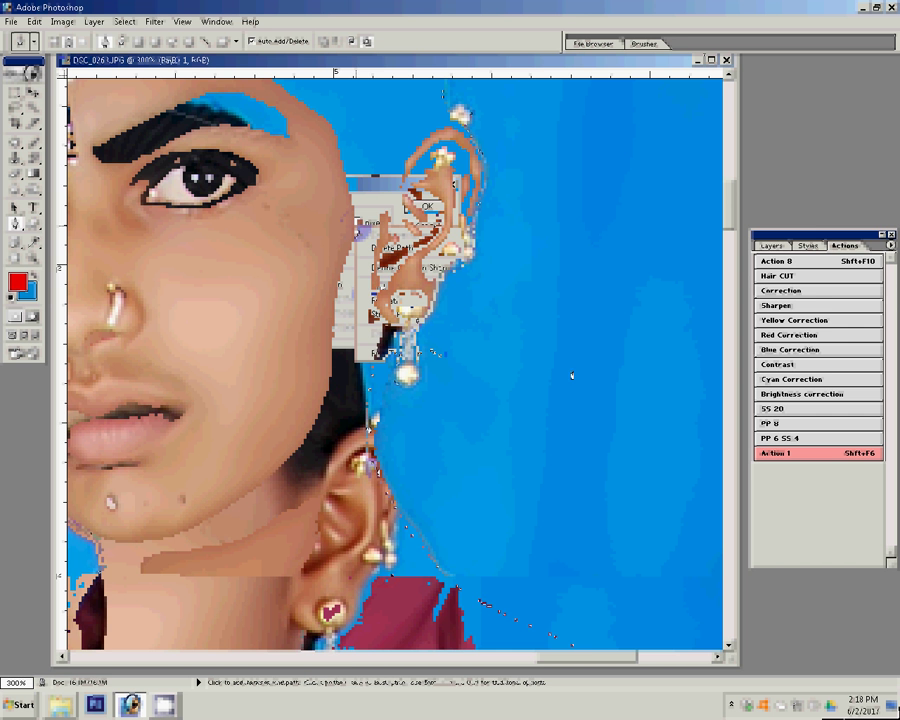
pyautogui.click(714, 264)
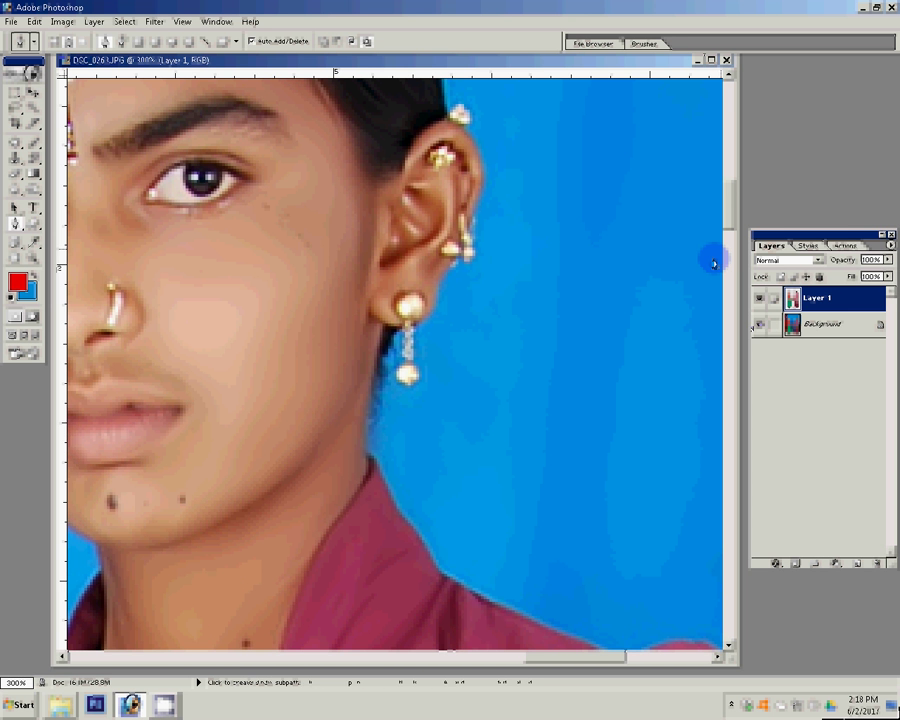
pyautogui.press('Delete')
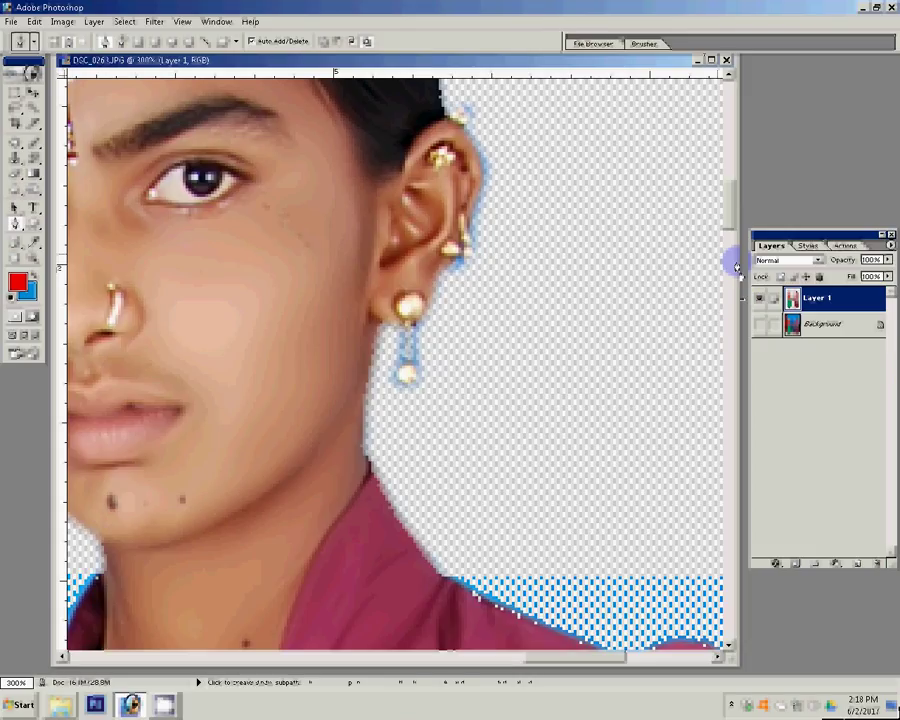
# Use the Zoom tool's Fit on Screen to view the entire cut-out image
pyautogui.press('z')
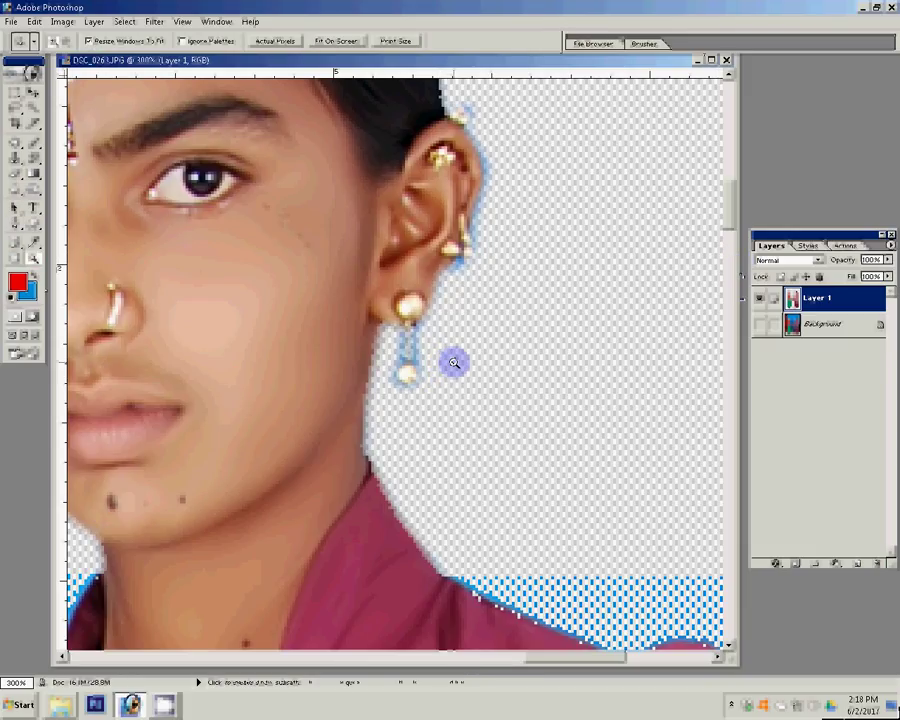
pyautogui.rightClick(455, 363)
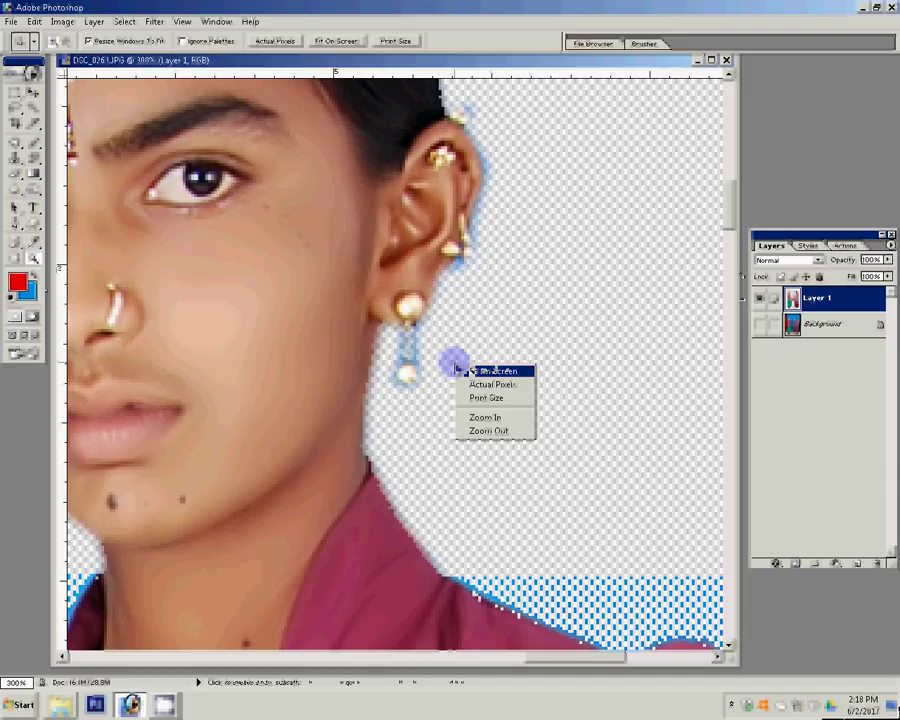
pyautogui.click(462, 368)
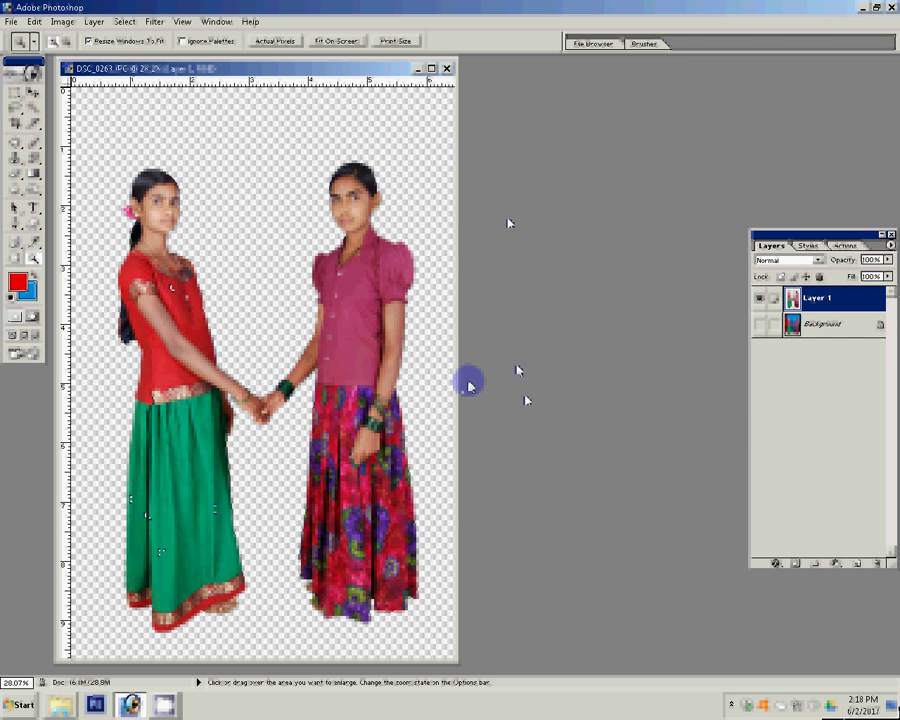
pyautogui.hotkey('alt', 'Tab')
# Browse Computer to D:\Backgrounds\All garound and open 104.psd in Photoshop
pyautogui.click(607, 537)
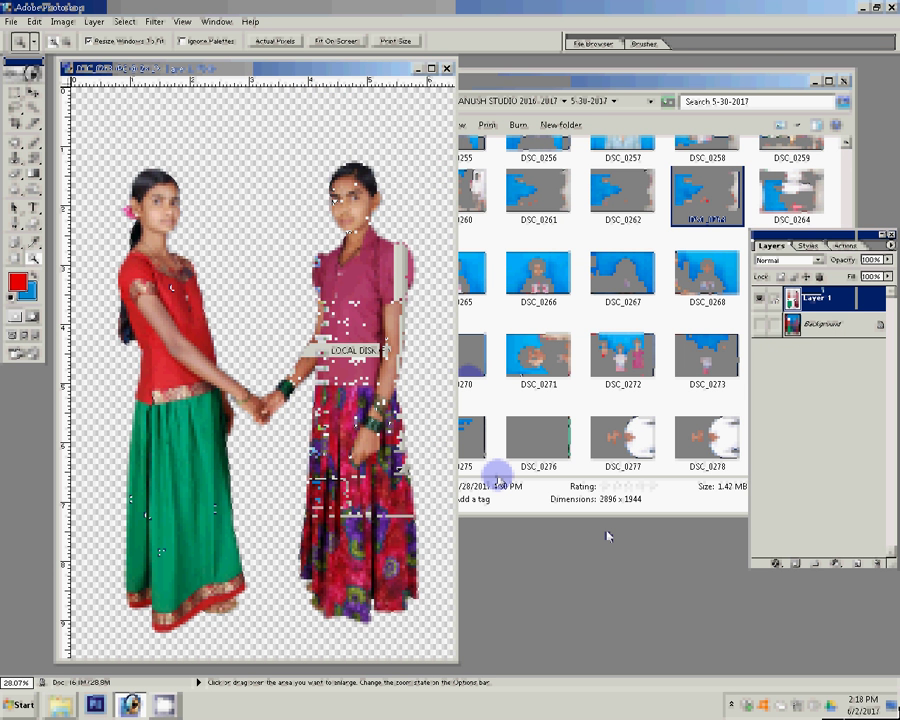
pyautogui.press('super')
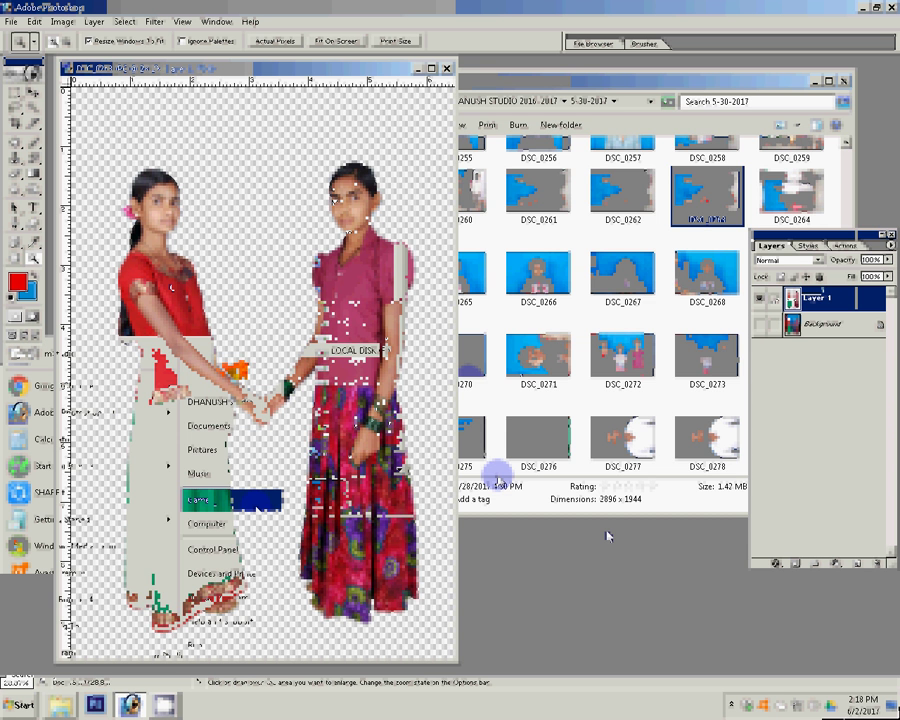
pyautogui.click(207, 523)
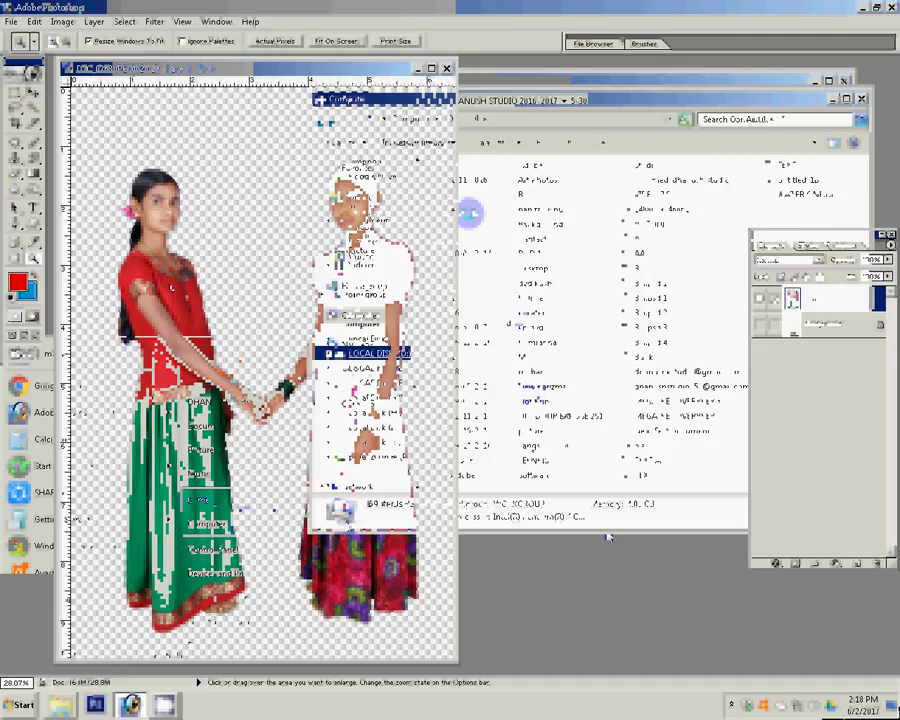
pyautogui.doubleClick(470, 220)
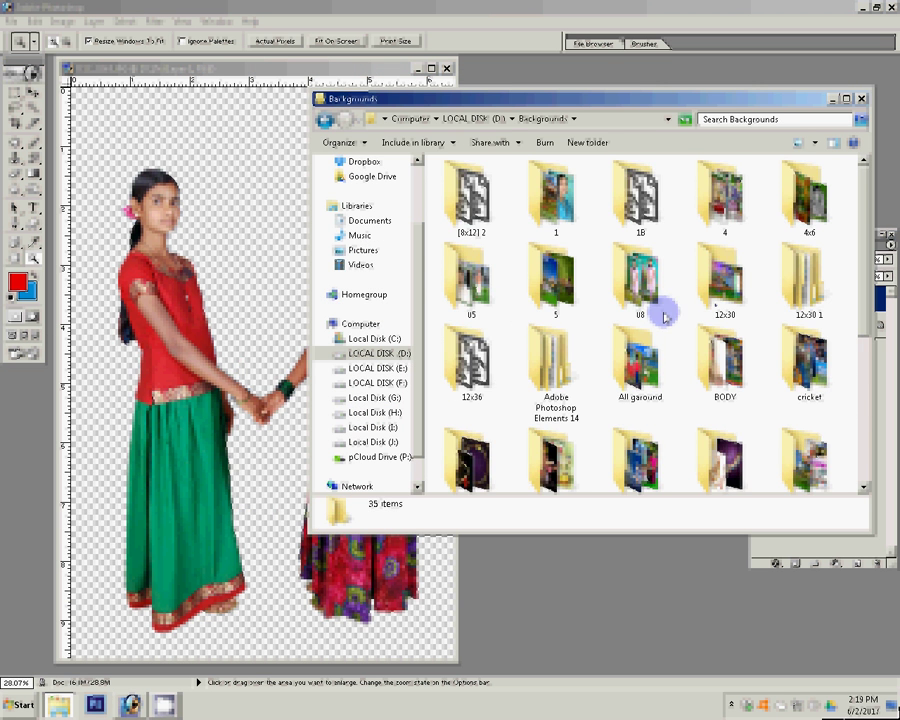
pyautogui.doubleClick(809, 370)
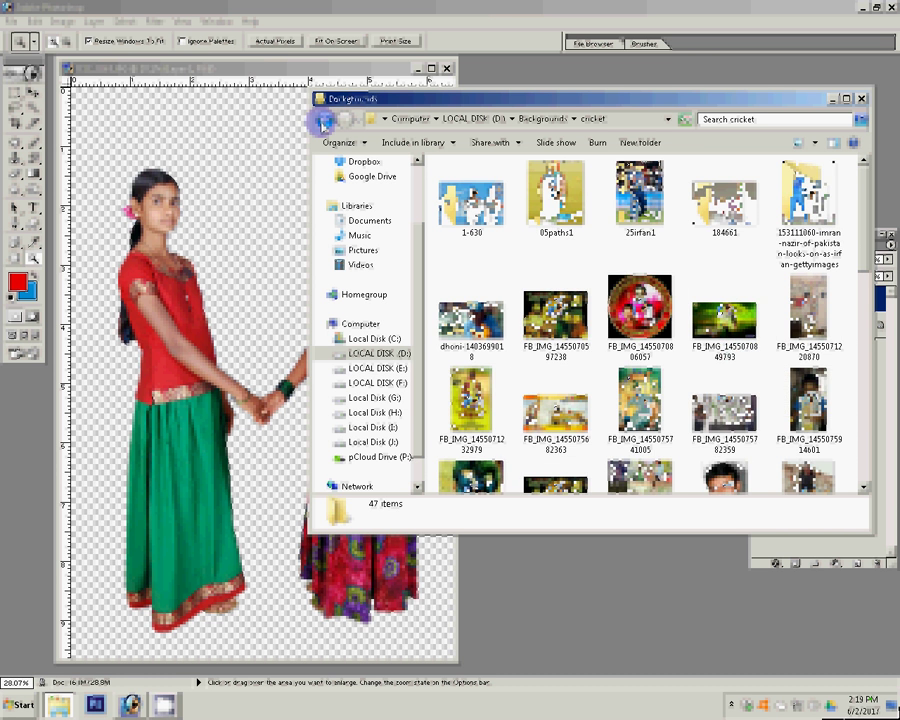
pyautogui.click(323, 121)
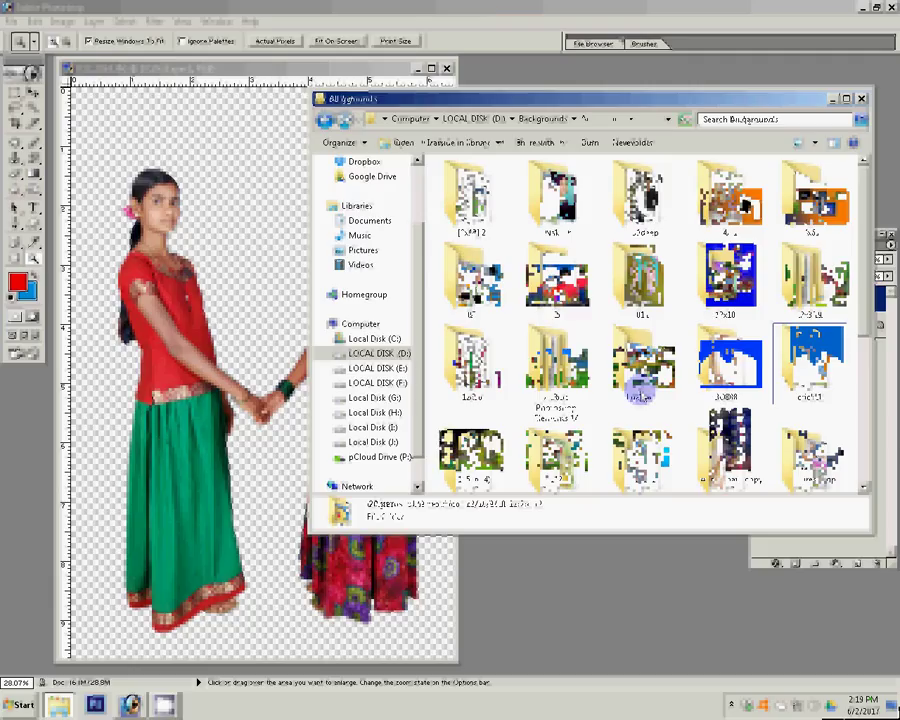
pyautogui.click(640, 395)
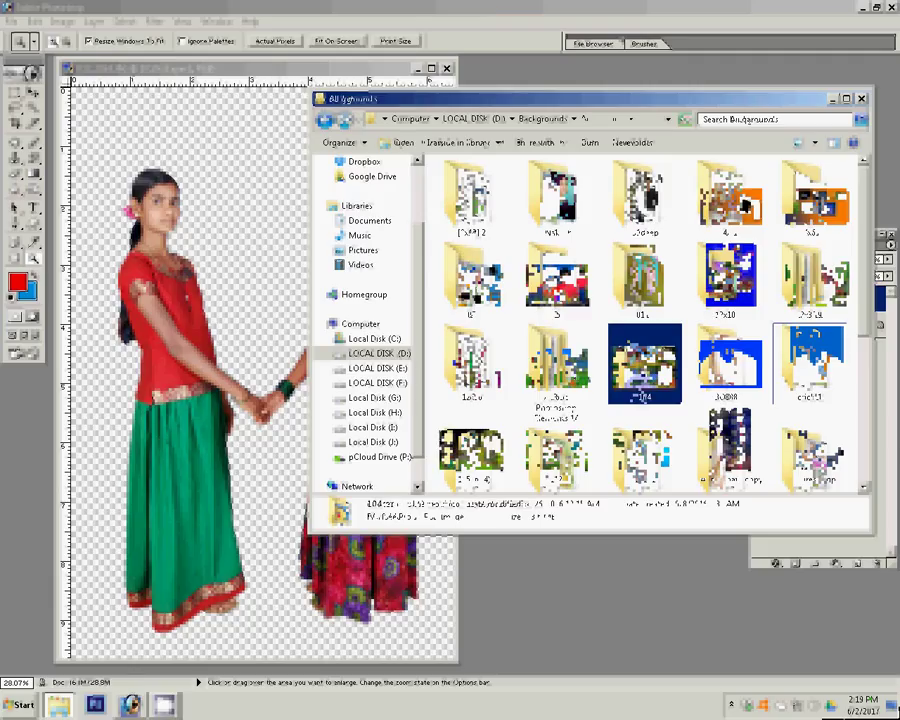
pyautogui.click(736, 570)
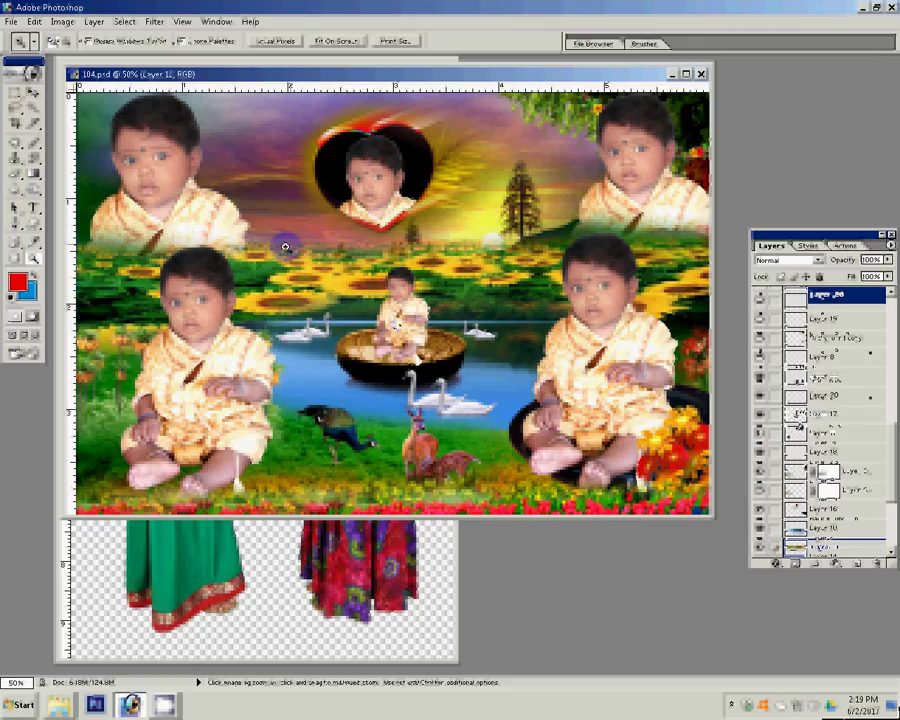
# Hide the heart-frame baby portrait, duplicate the boat baby layer, and raise Layer 28 one level
pyautogui.press('Delete')
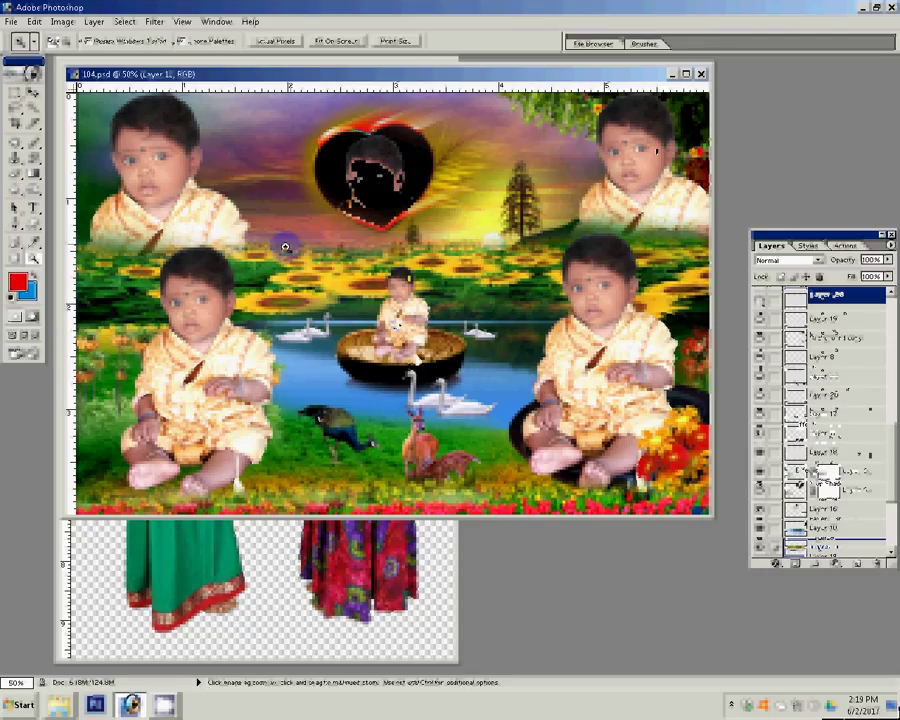
pyautogui.hotkey('ctrl', 'j')
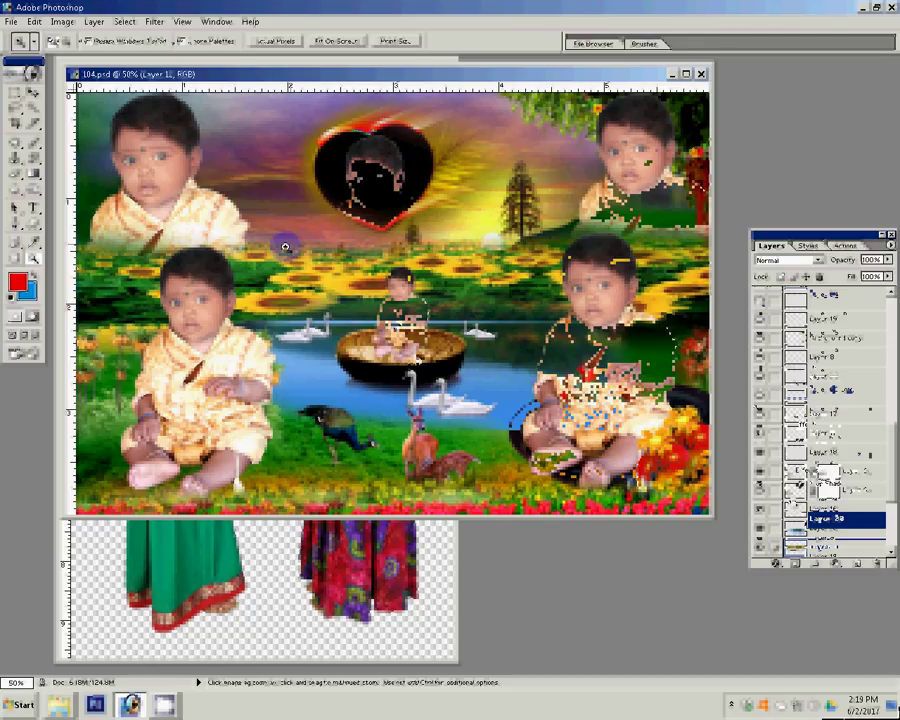
pyautogui.press('v')
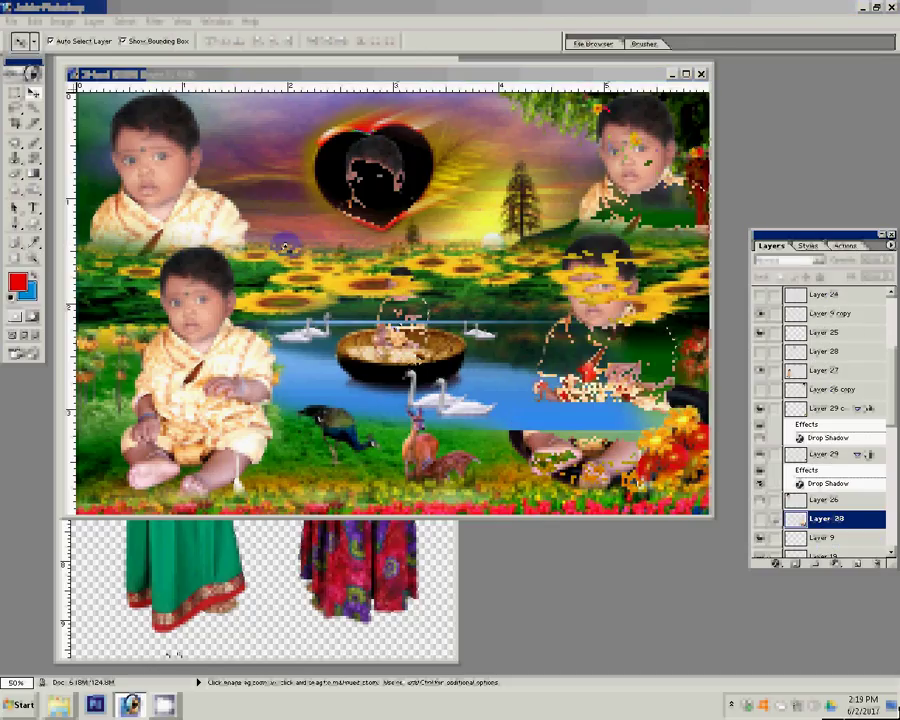
pyautogui.hotkey('ctrl', ']')
pyautogui.click(249, 547)
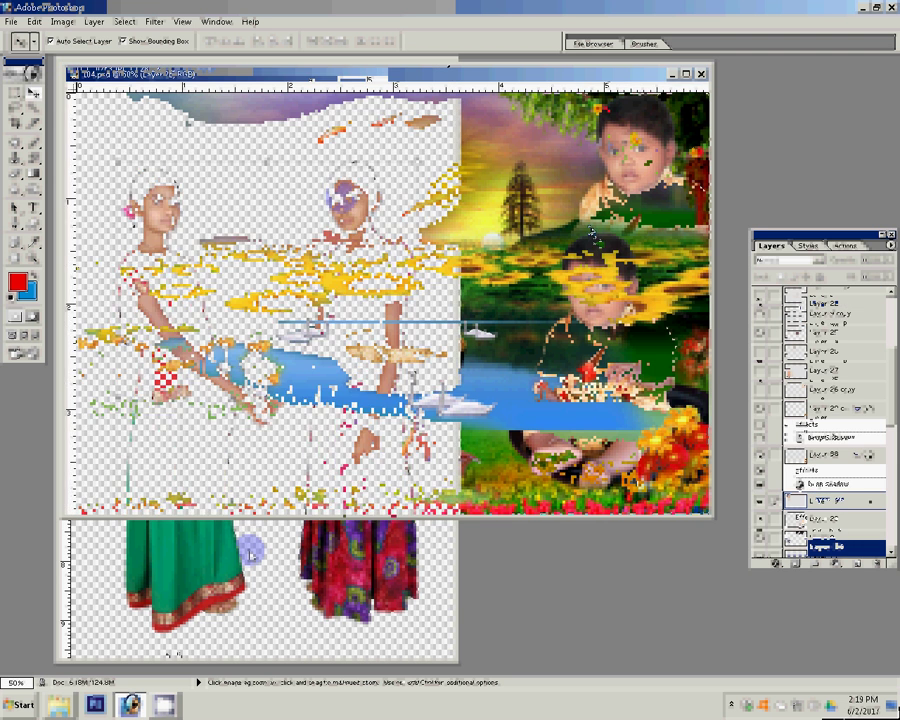
# Drop the girls into 104.psd, move them up, and scale to about 57.4%
pyautogui.moveTo(249, 547); pyautogui.dragTo(550, 240)
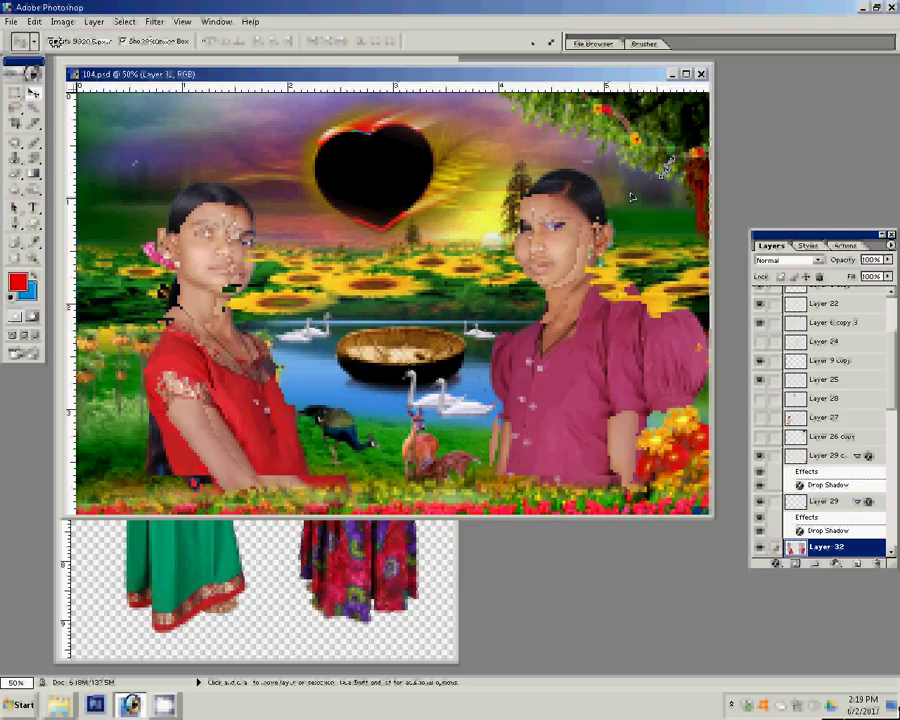
pyautogui.hotkey('ctrl', 't')
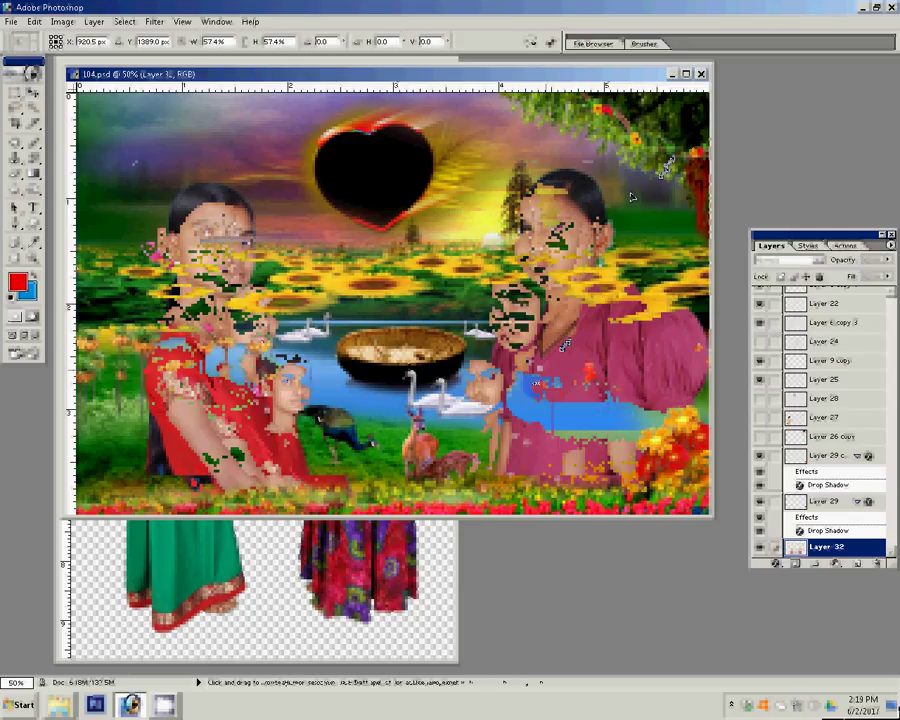
pyautogui.moveTo(333, 567); pyautogui.dragTo(320, 215)
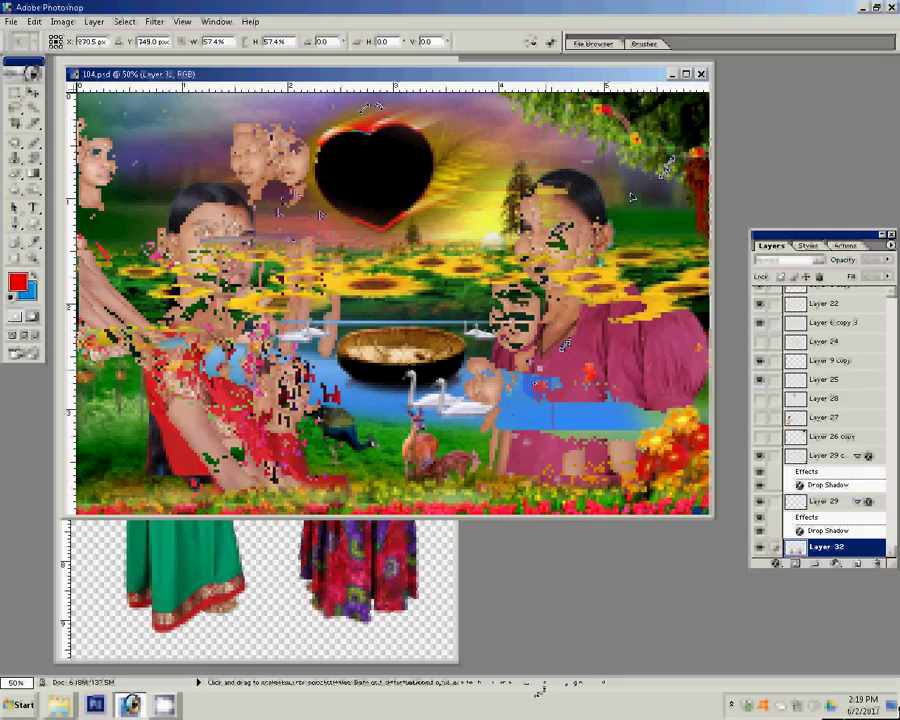
pyautogui.moveTo(370, 106); pyautogui.dragTo(344, 158)
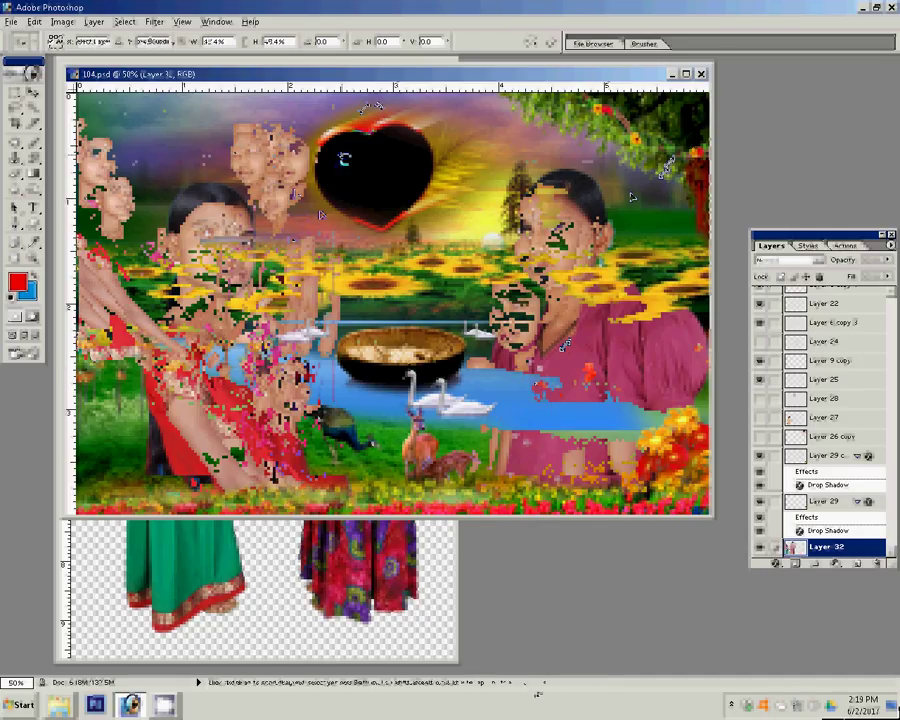
pyautogui.press('Return')
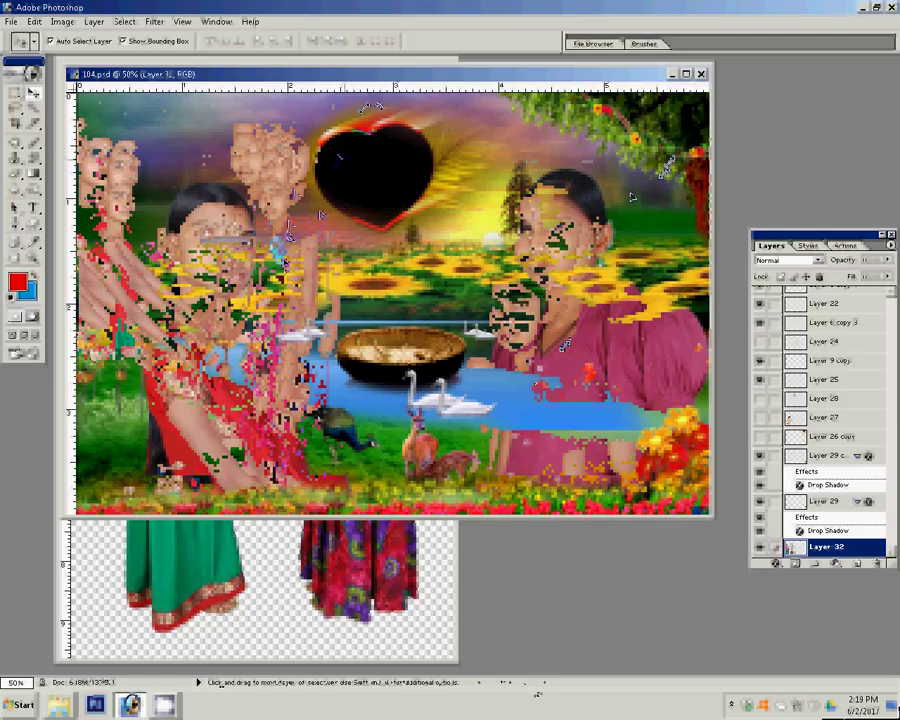
pyautogui.click(520, 373)
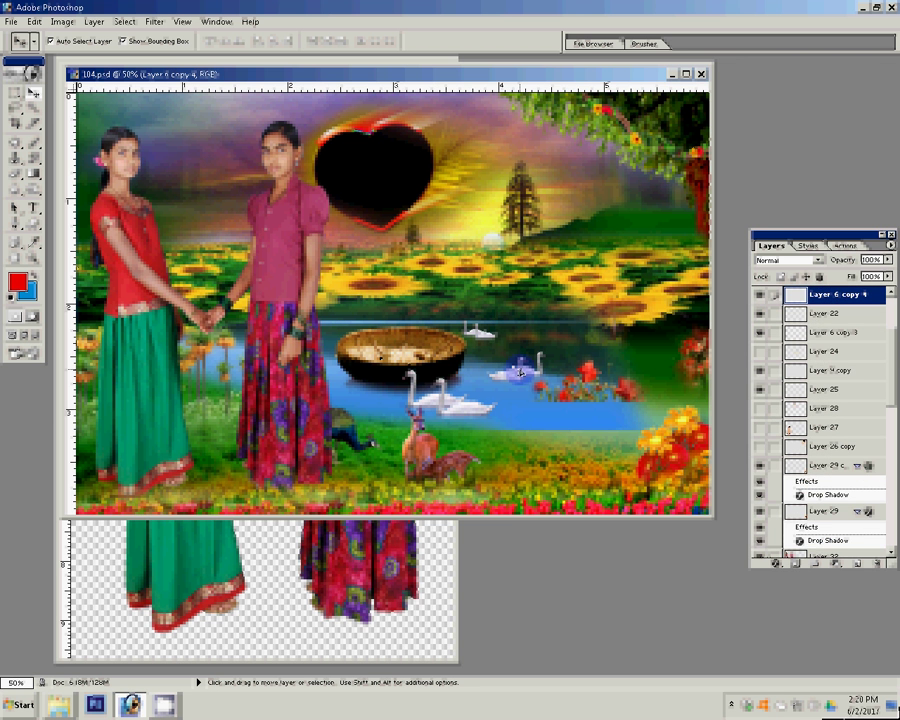
# Select Layer 6 copy 4 and drag the heart-frame copy toward the tree
pyautogui.click(520, 373)
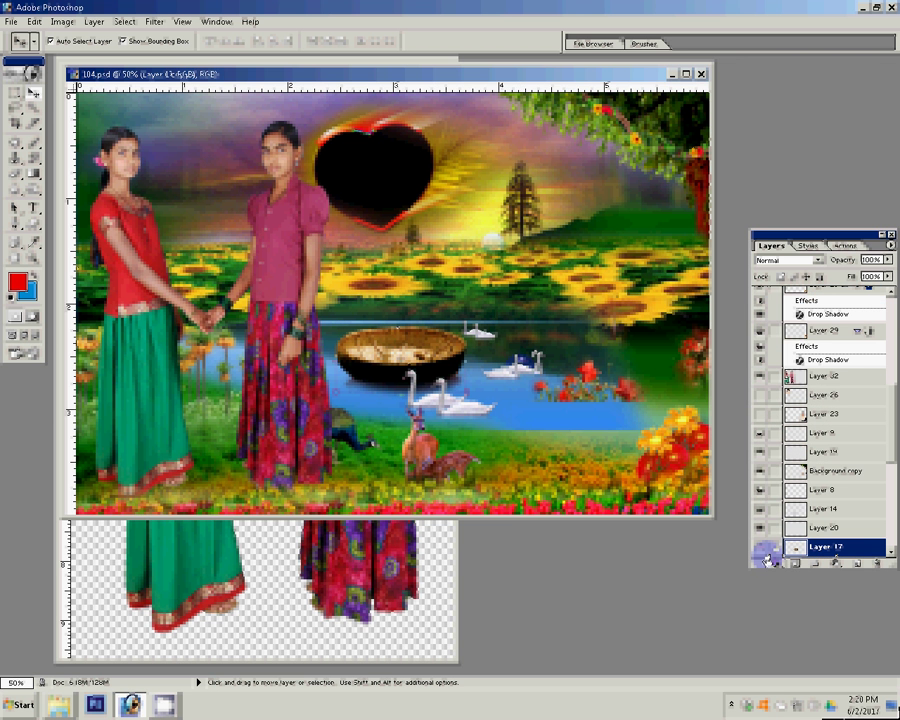
pyautogui.click(503, 372)
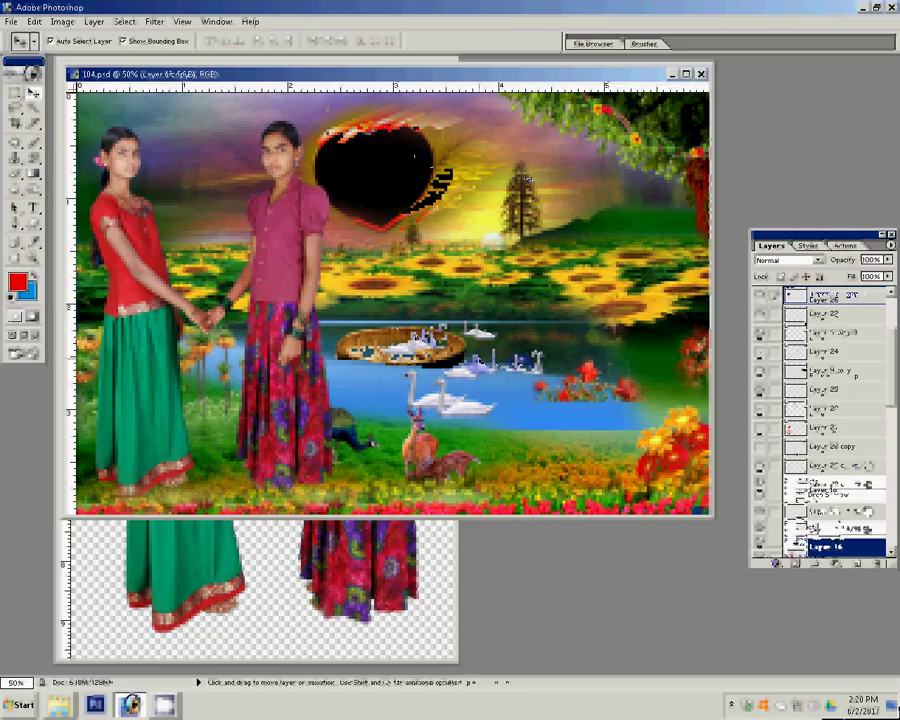
pyautogui.moveTo(526, 179); pyautogui.dragTo(581, 211)
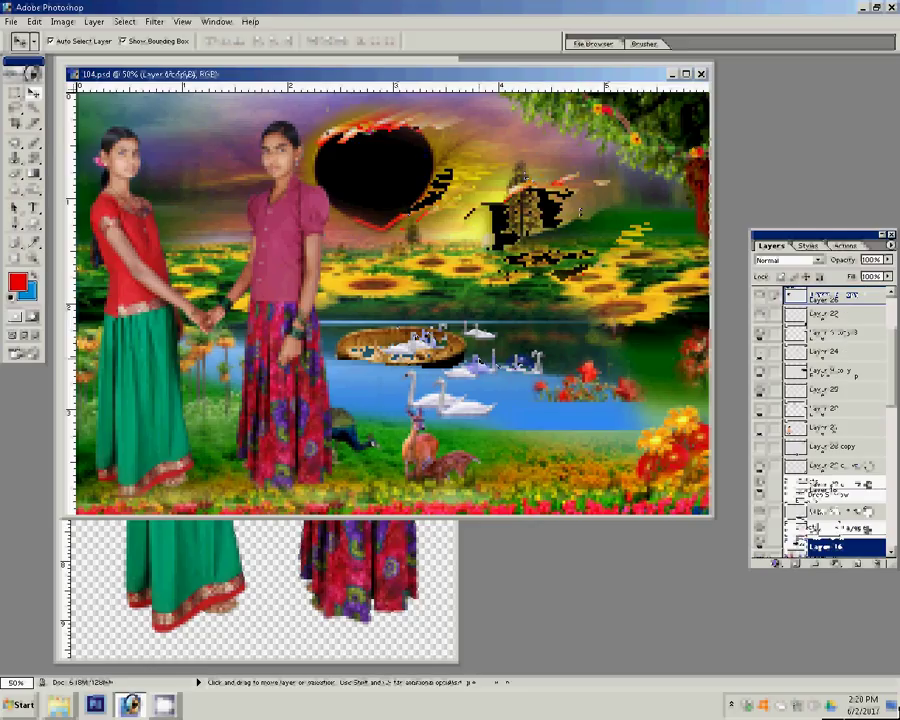
# Copy the pink-blouse girl's upper body from Layer 32 onto a new layer
pyautogui.click(438, 233)
pyautogui.click(14, 92)
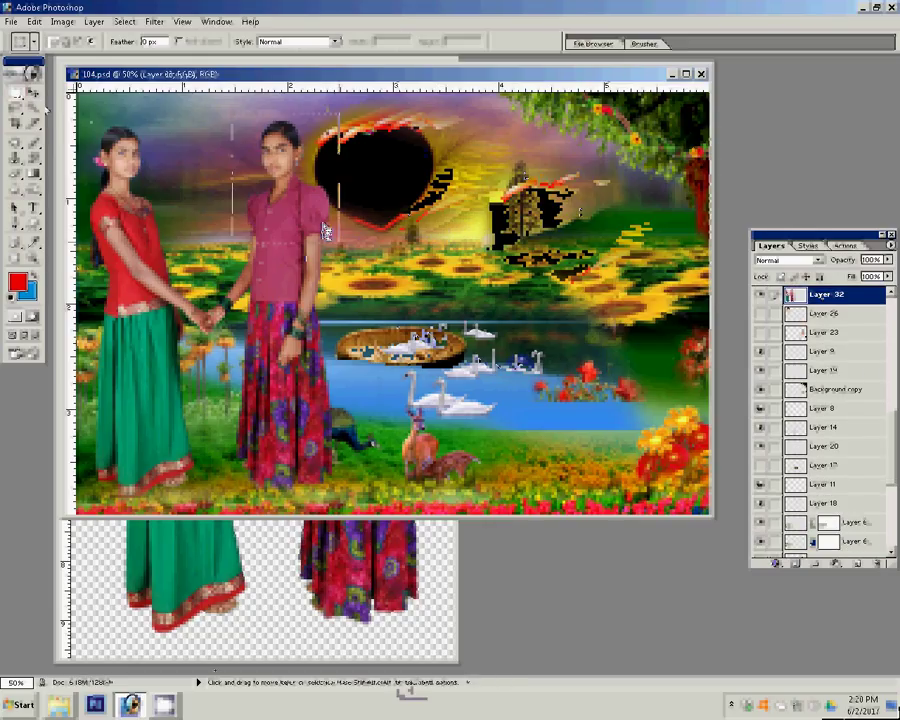
pyautogui.moveTo(232, 122); pyautogui.dragTo(340, 230)
pyautogui.hotkey('ctrl', 'j')
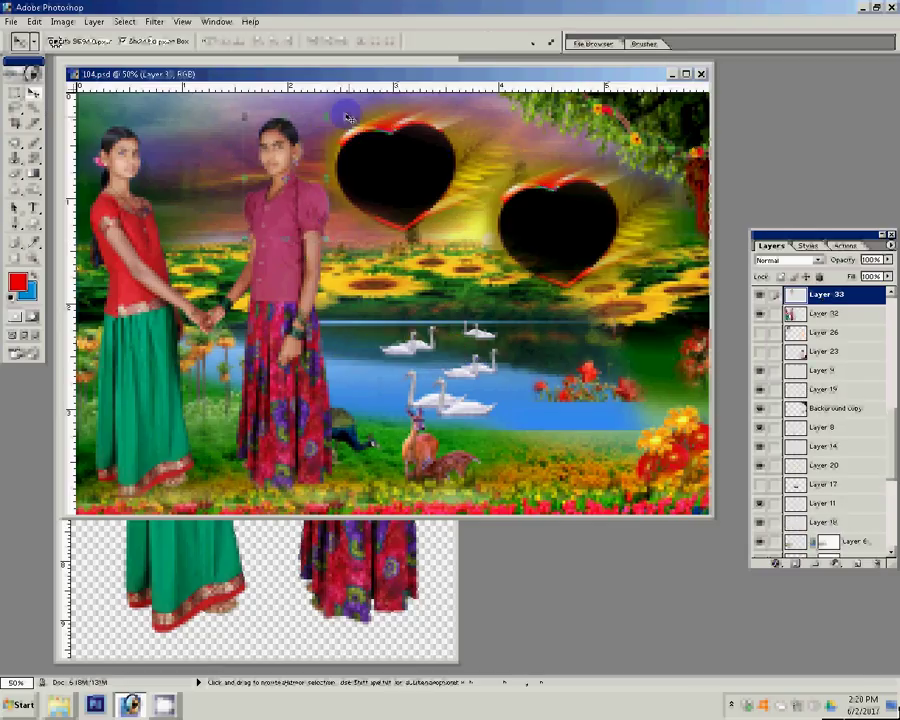
# Flip the copied portrait horizontally, undoing an accidental 90° rotation first
pyautogui.hotkey('ctrl', 't')
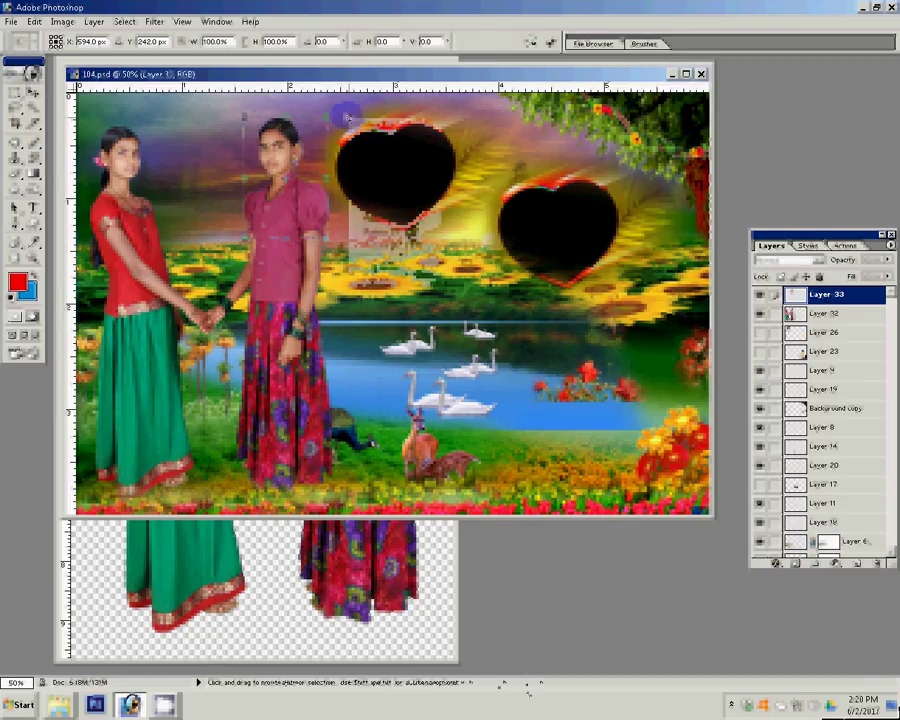
pyautogui.rightClick(347, 118)
pyautogui.click(405, 243)
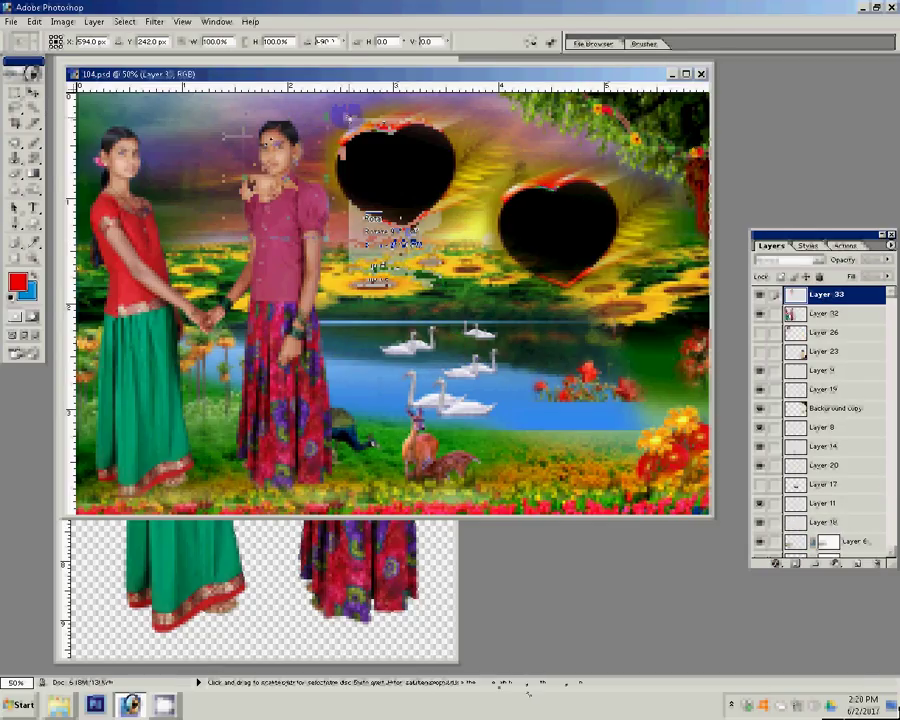
pyautogui.hotkey('ctrl', 'z')
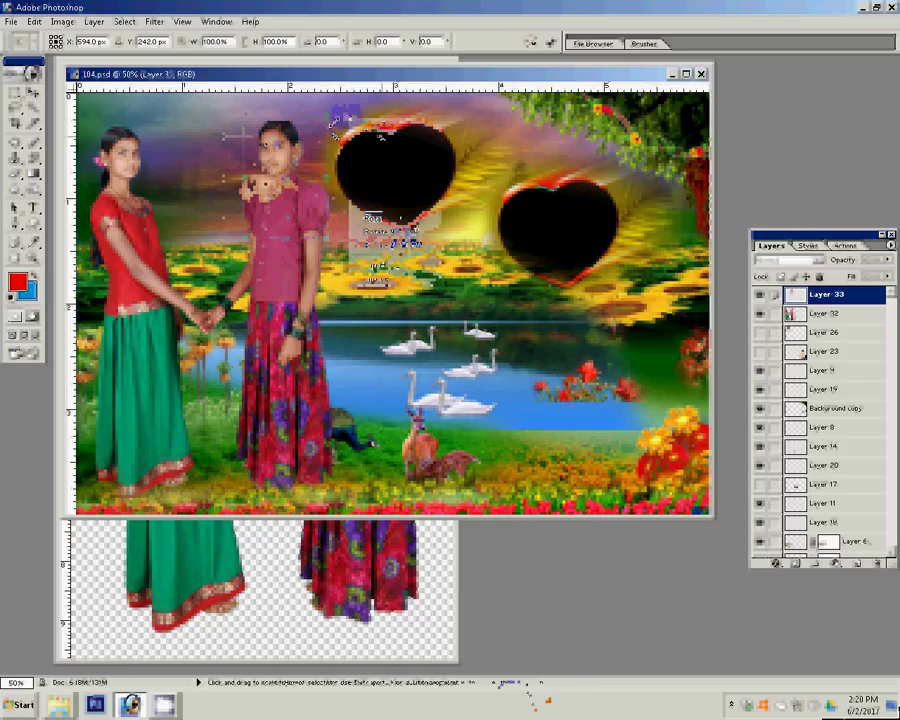
pyautogui.rightClick(381, 139)
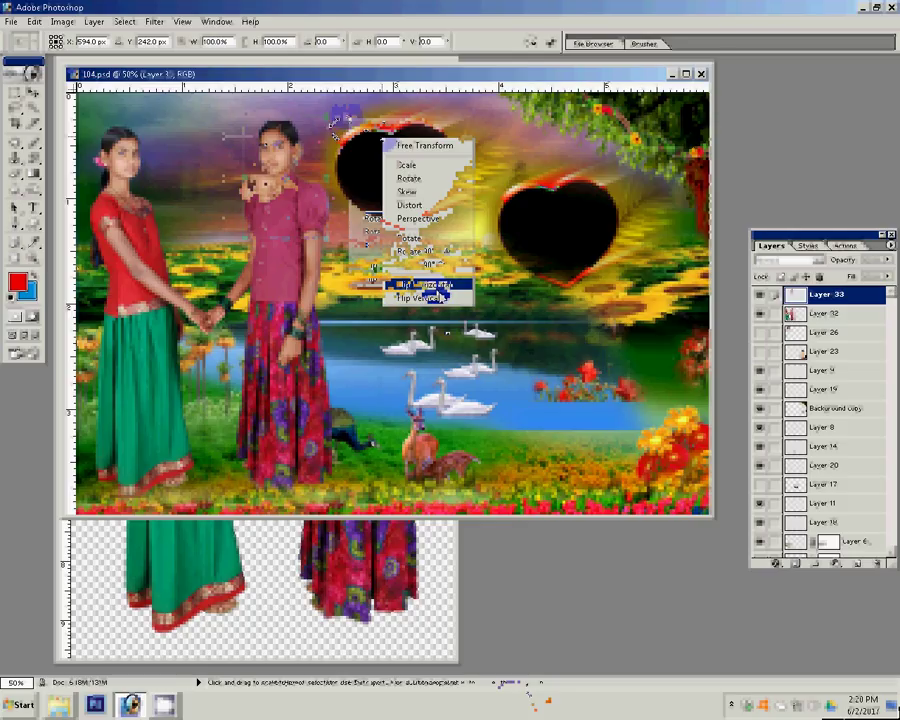
pyautogui.click(436, 288)
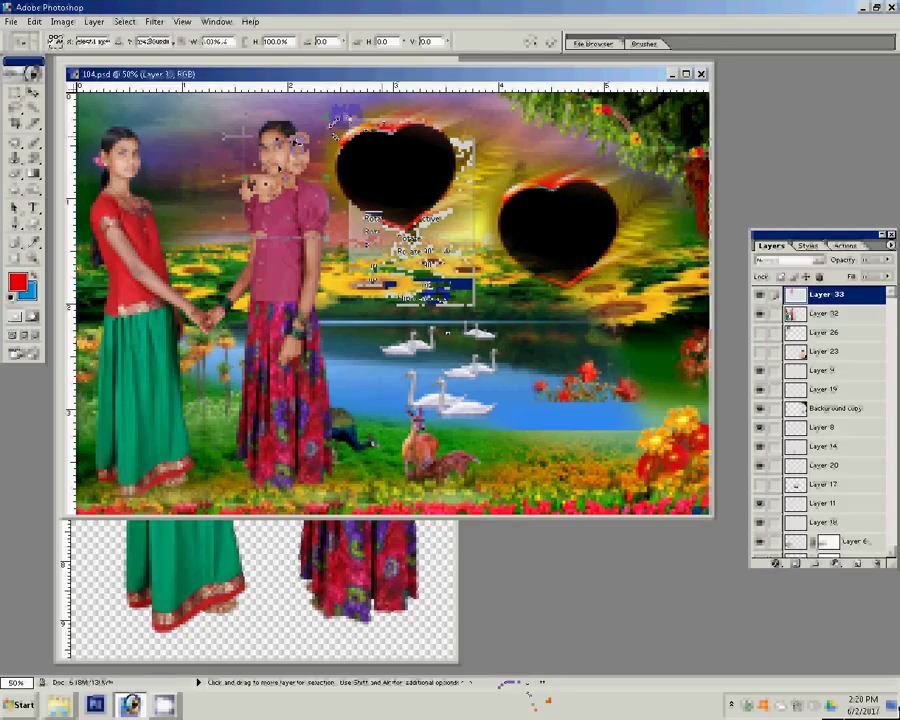
pyautogui.press('Return')
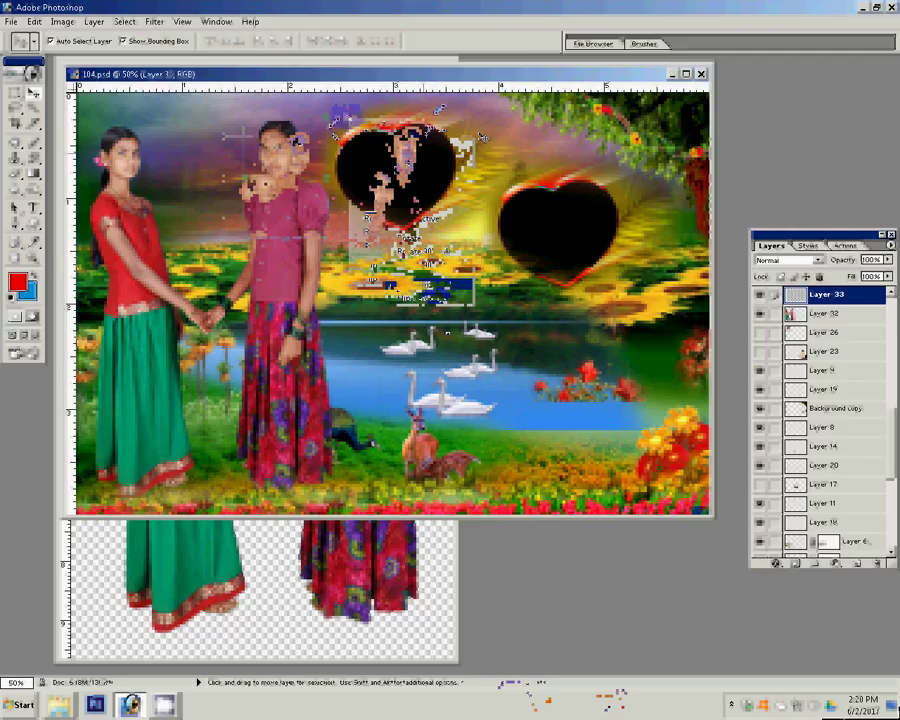
# Erase the portrait's stray edges, switching to the Background Eraser
pyautogui.press('e')
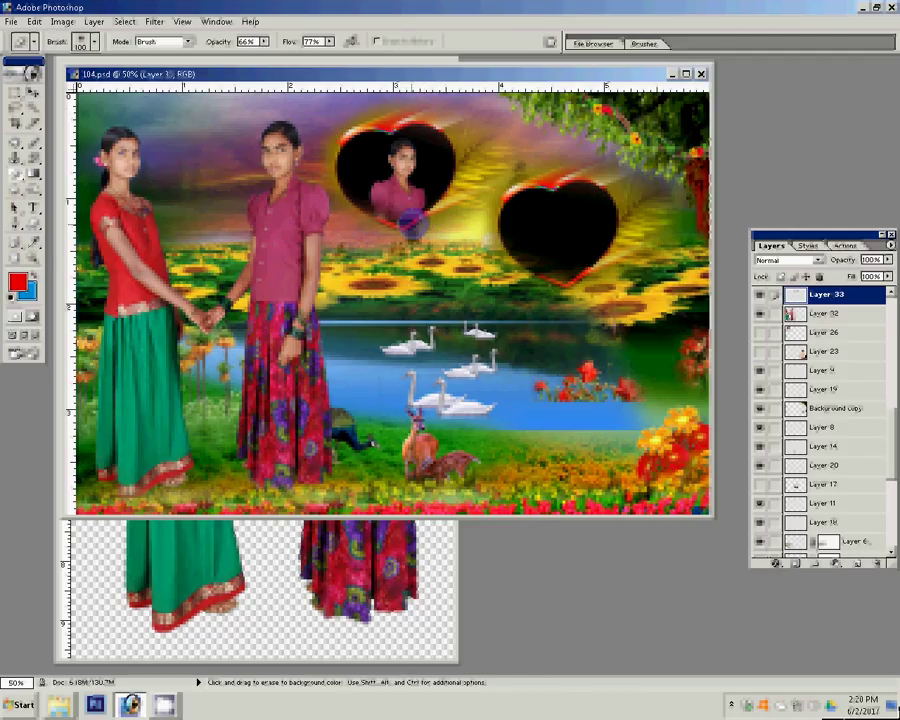
pyautogui.click(560, 208)
pyautogui.hotkey('shift', 'e')
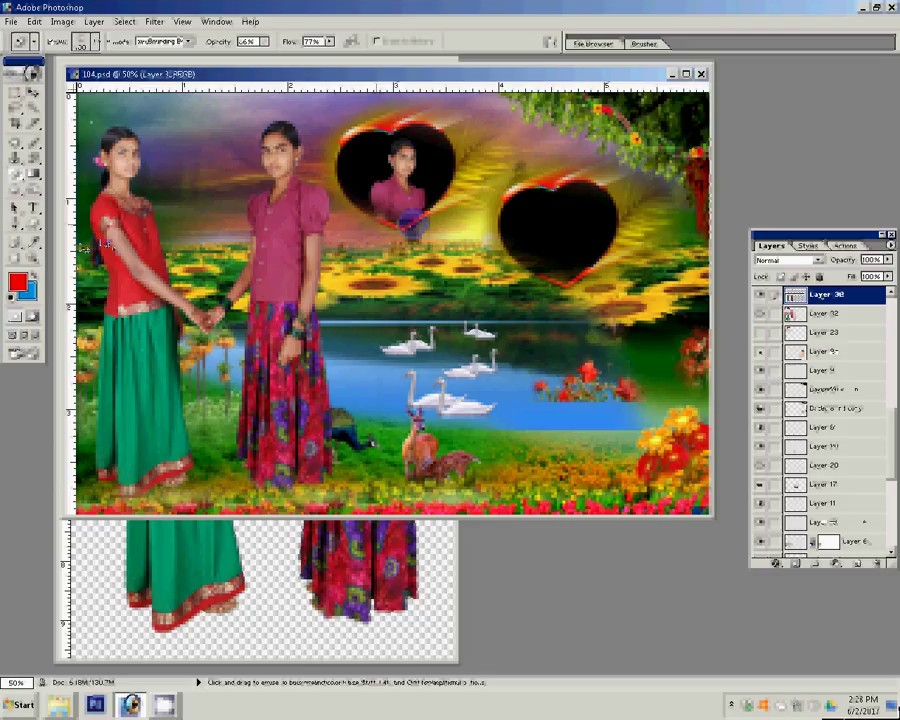
# Select the red-clad girl's head and torso and flip the right heart's portrait horizontally
pyautogui.click(16, 97)
pyautogui.click(16, 92)
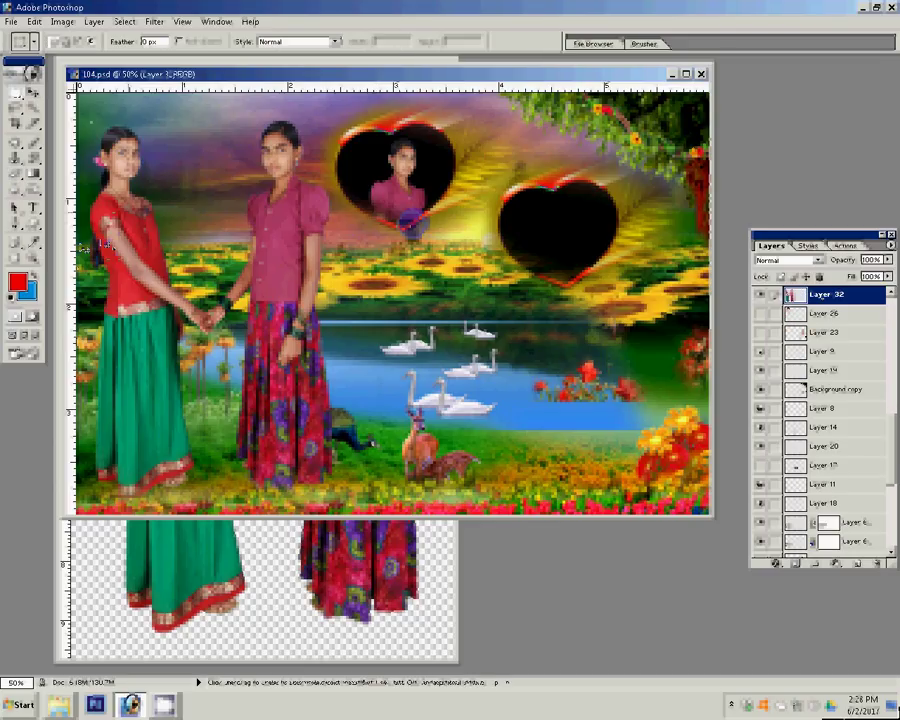
pyautogui.moveTo(85, 115); pyautogui.dragTo(179, 286)
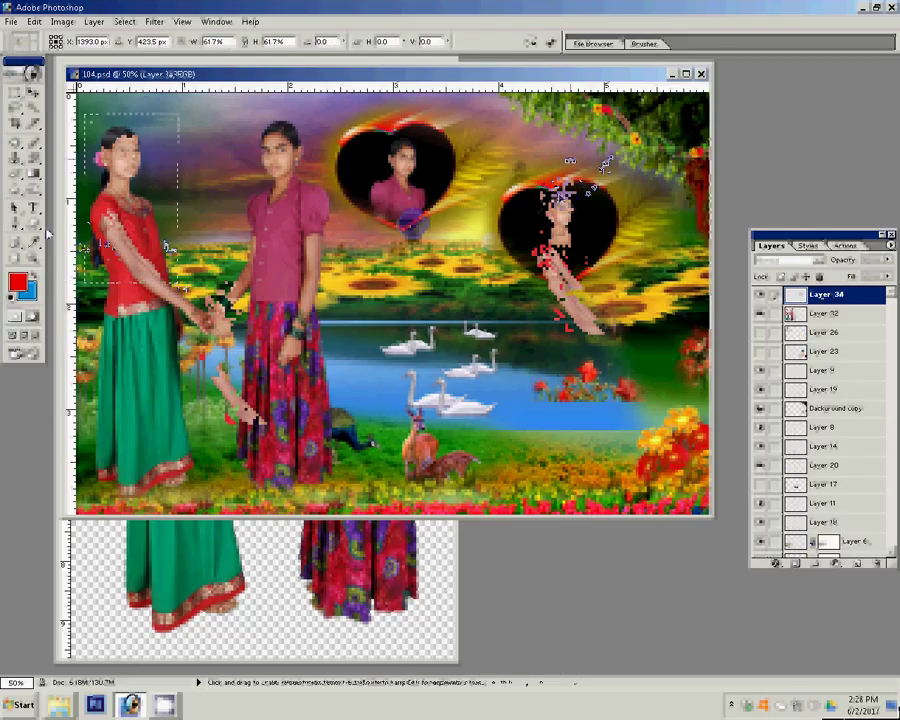
pyautogui.rightClick(570, 160)
pyautogui.click(610, 307)
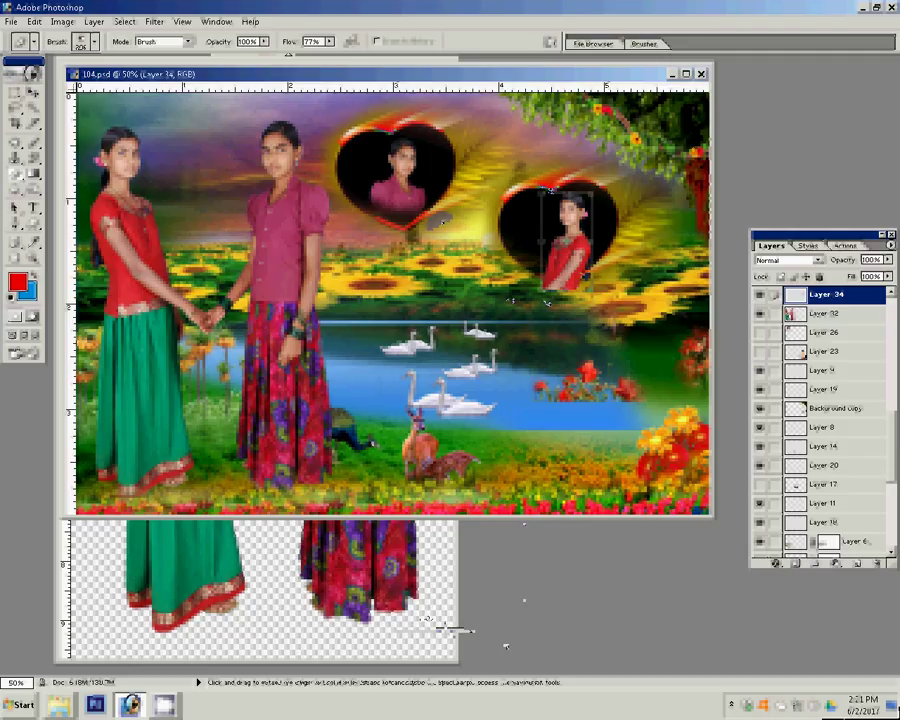
pyautogui.press(']')
pyautogui.press(']')
pyautogui.press(']')
pyautogui.press('v')
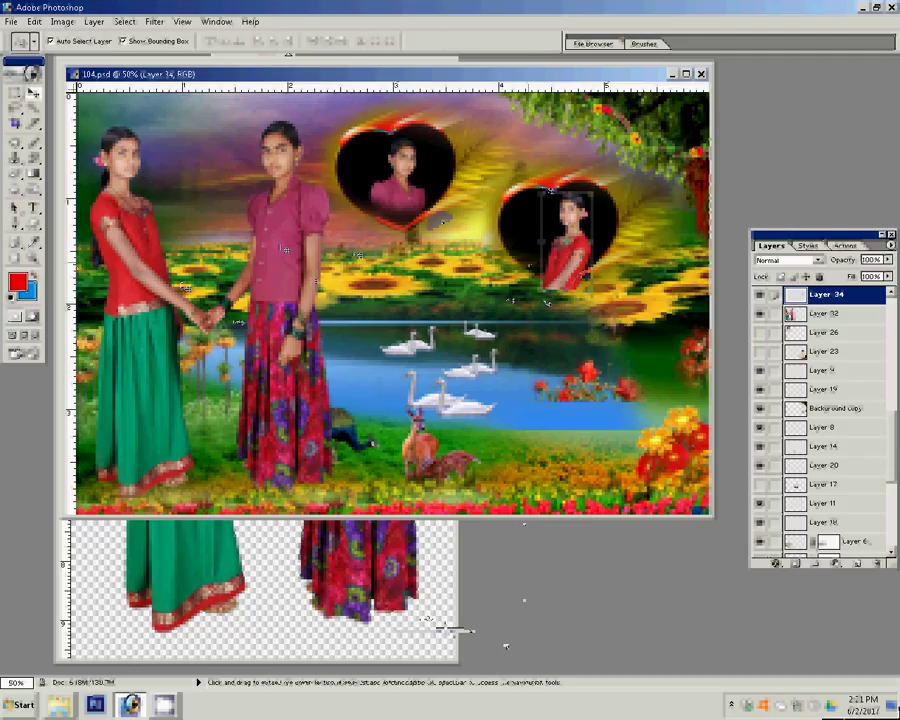
# Move Layer 6 copy 3 up one position in the stack, then back down
pyautogui.hotkey('alt', '[')
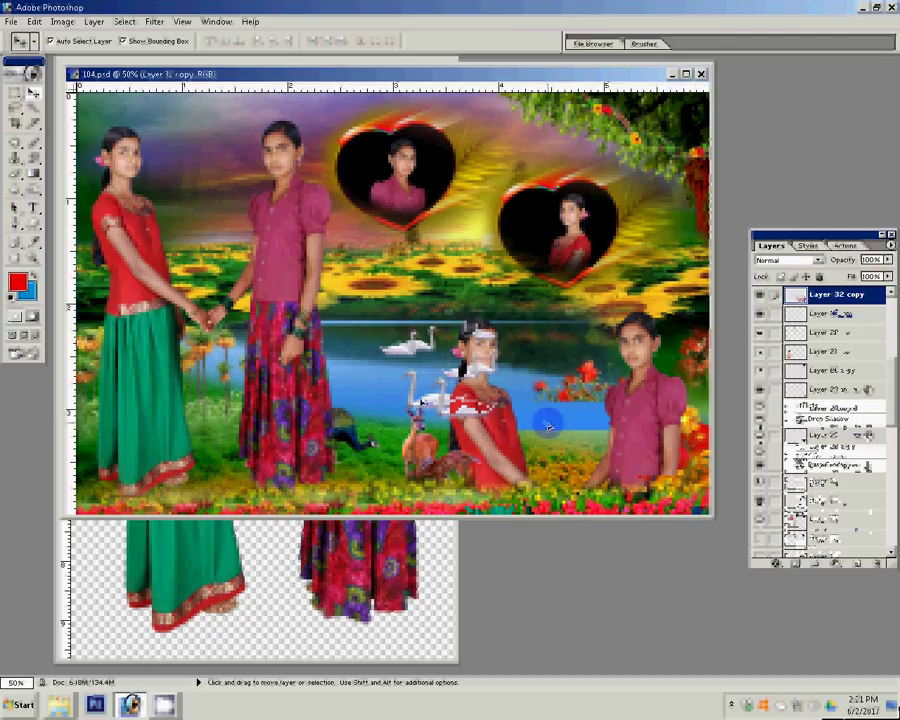
pyautogui.click(548, 427)
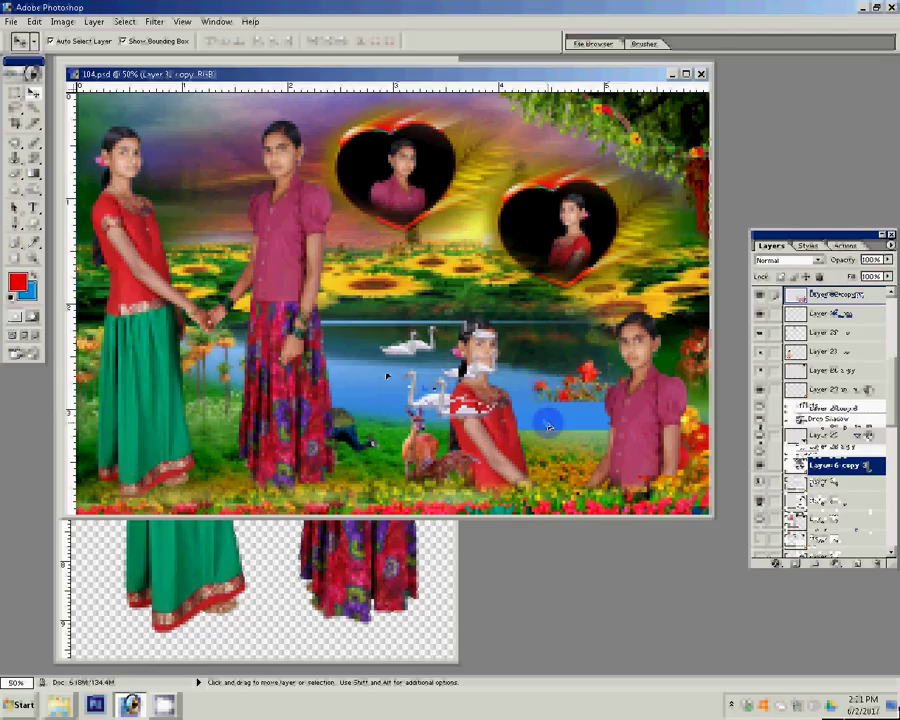
pyautogui.hotkey('ctrl', ']')
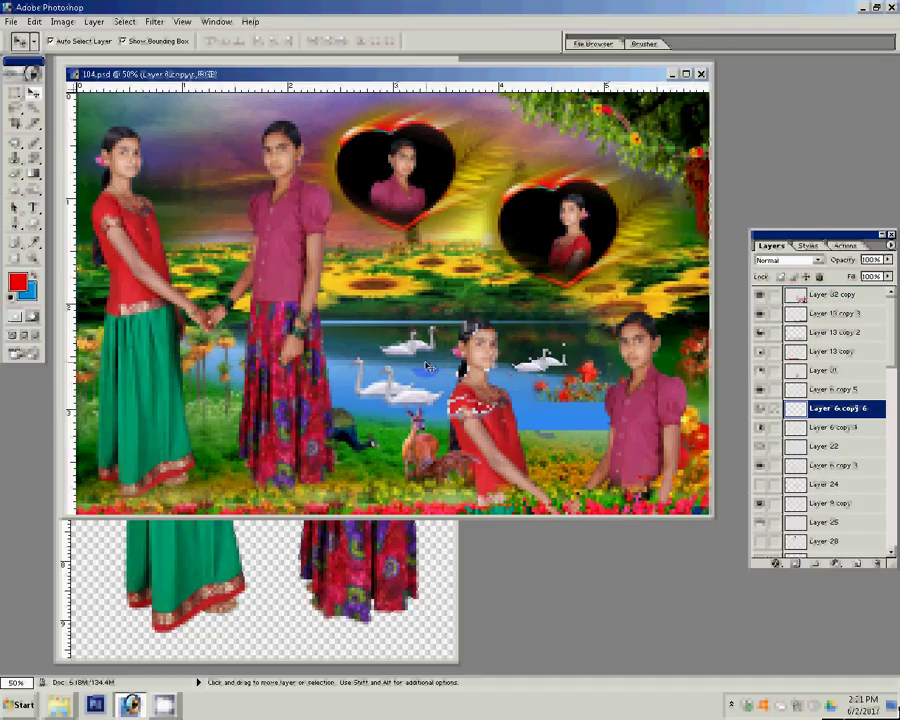
pyautogui.hotkey('ctrl', '[')
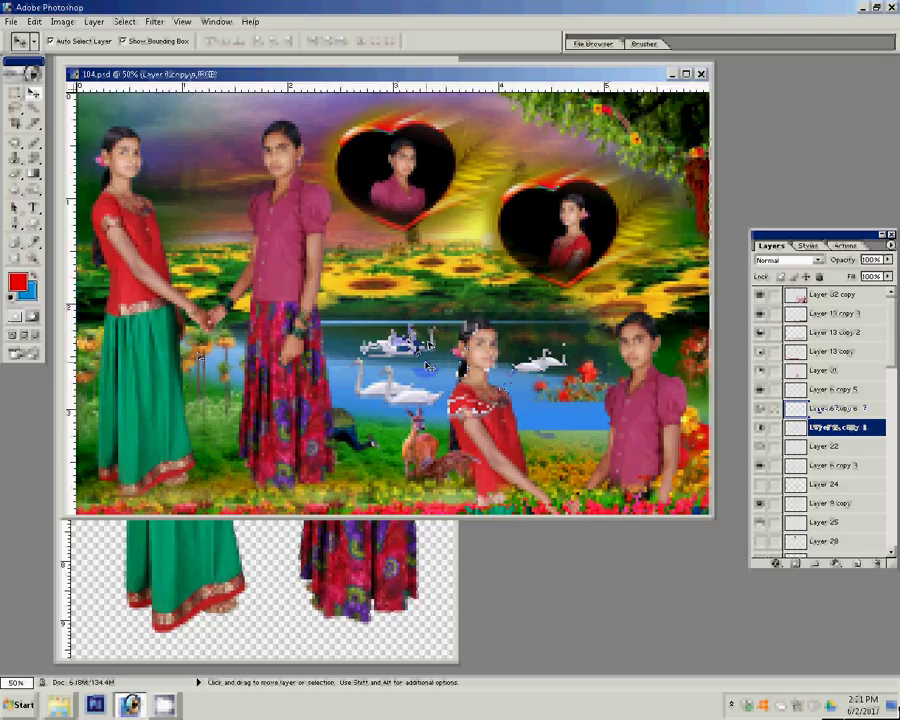
# Merge all visible layers into one, dismissing the Save As and Image Size dialogs
pyautogui.click(94, 21)
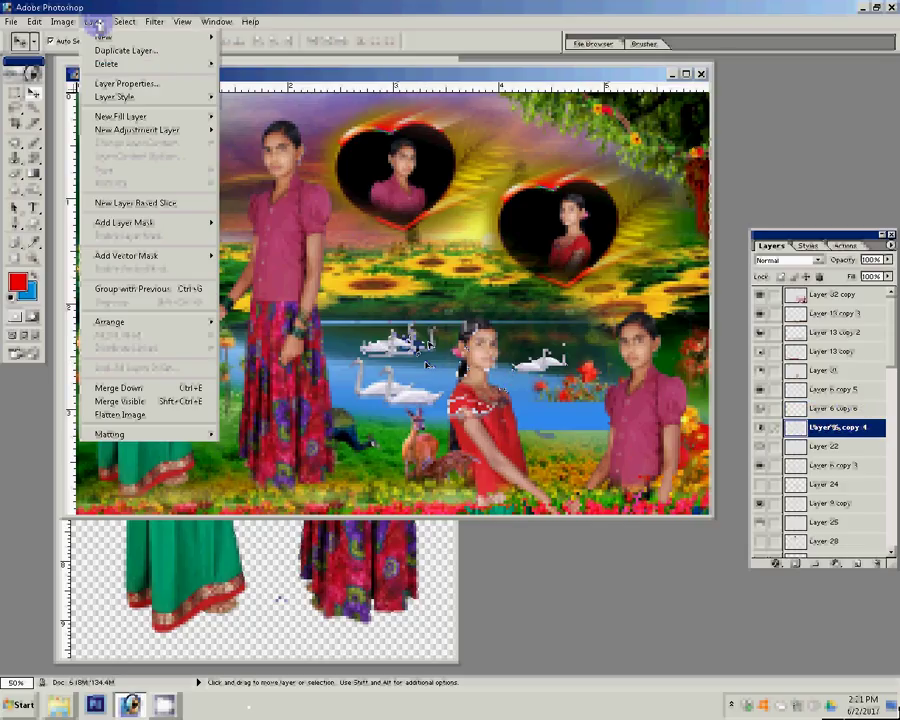
pyautogui.click(128, 401)
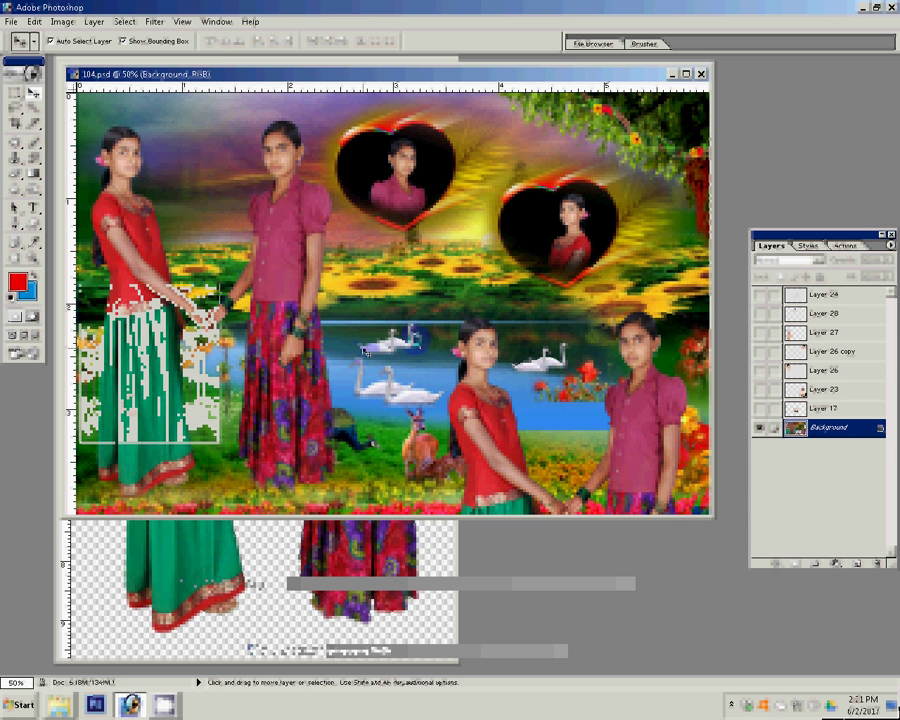
pyautogui.hotkey('ctrl', 'shift', 's')
pyautogui.press('Return')
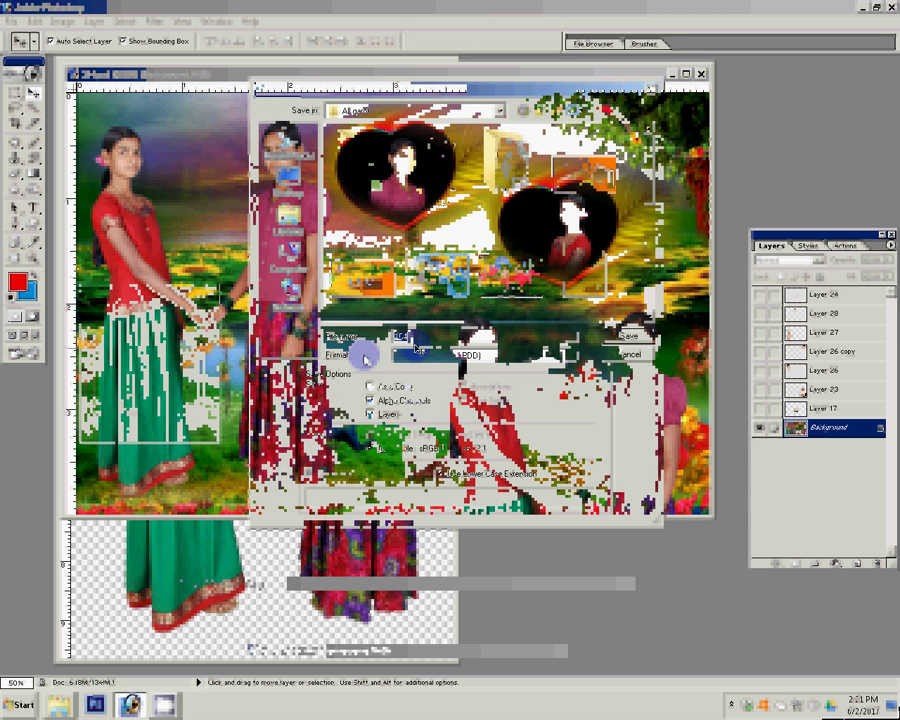
pyautogui.click(63, 21)
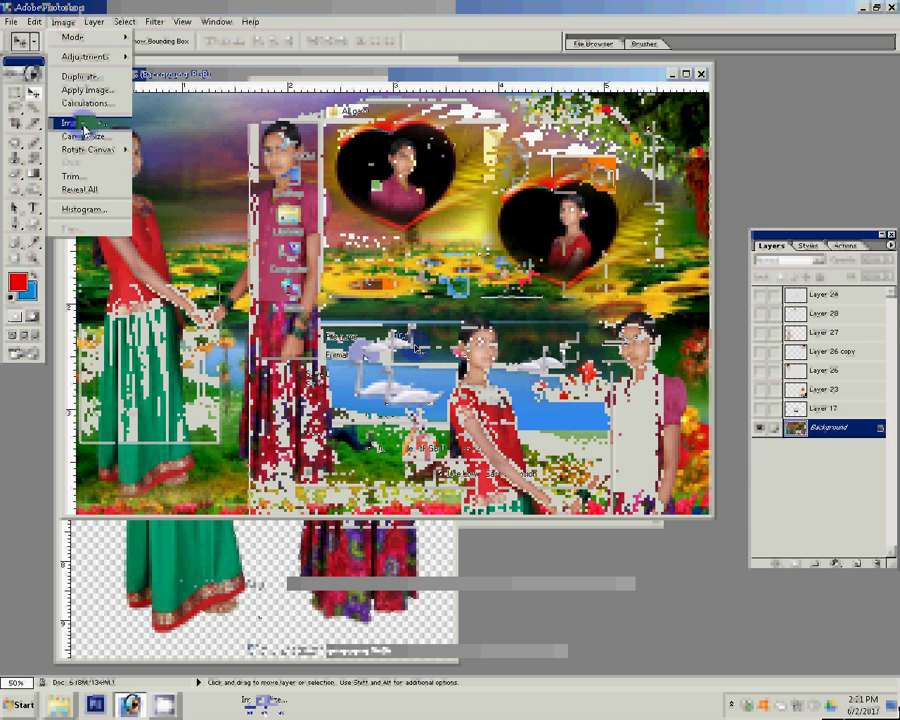
pyautogui.click(86, 124)
pyautogui.press('Return')
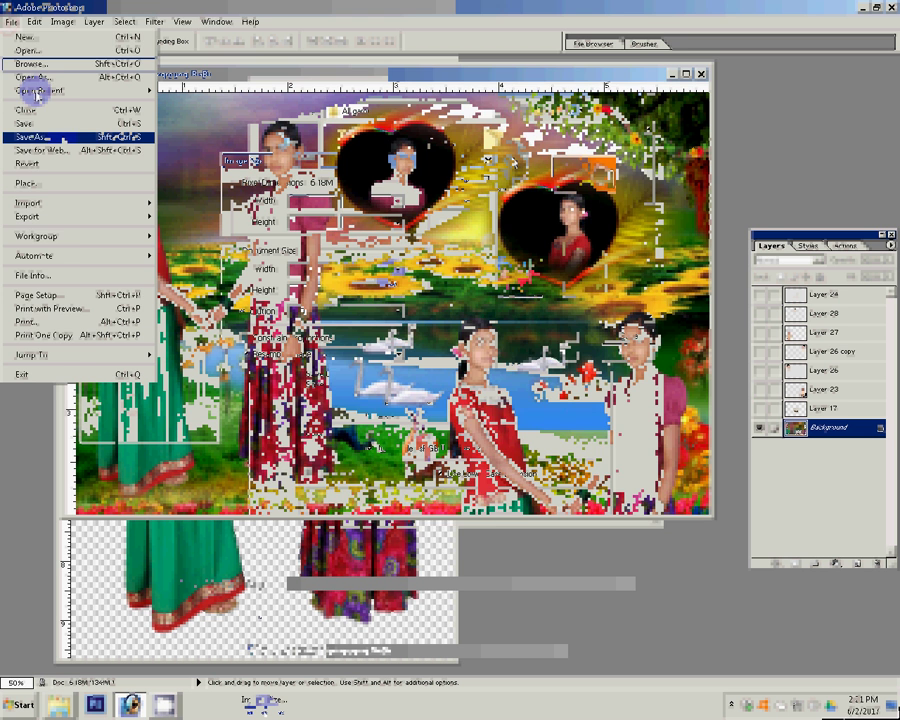
# Save the composite as a JPEG named '2-4x6=2' in New folder
pyautogui.click(110, 136)
pyautogui.click(432, 355)
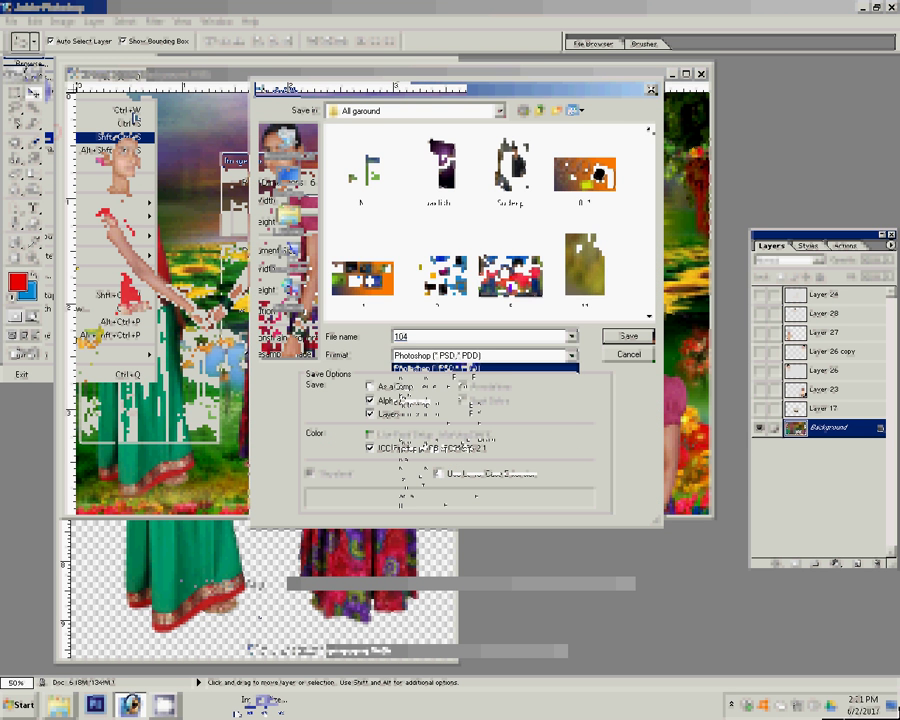
pyautogui.click(432, 420)
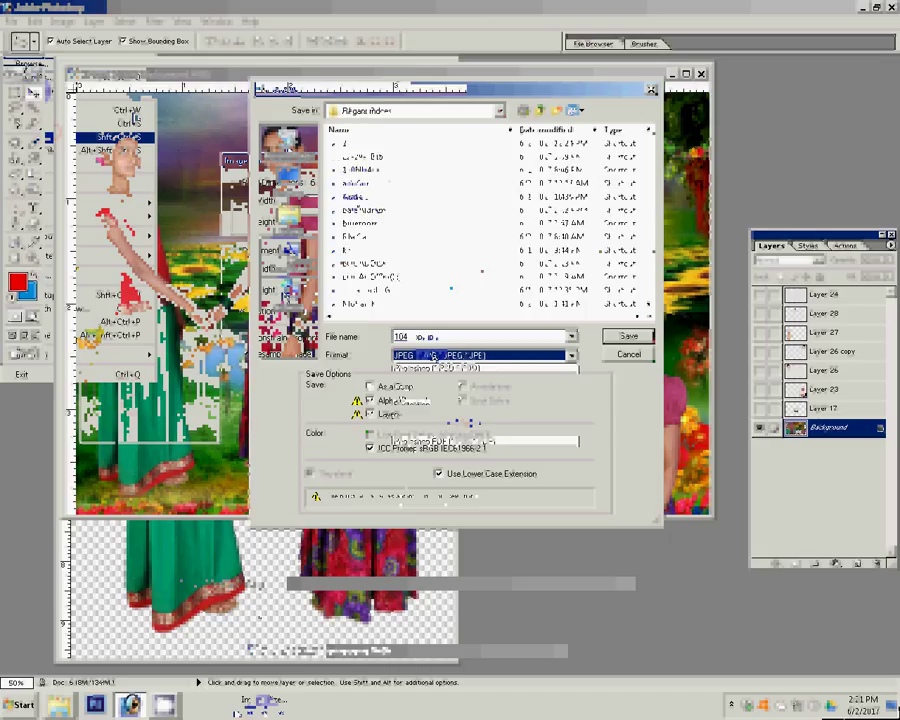
pyautogui.click(330, 145)
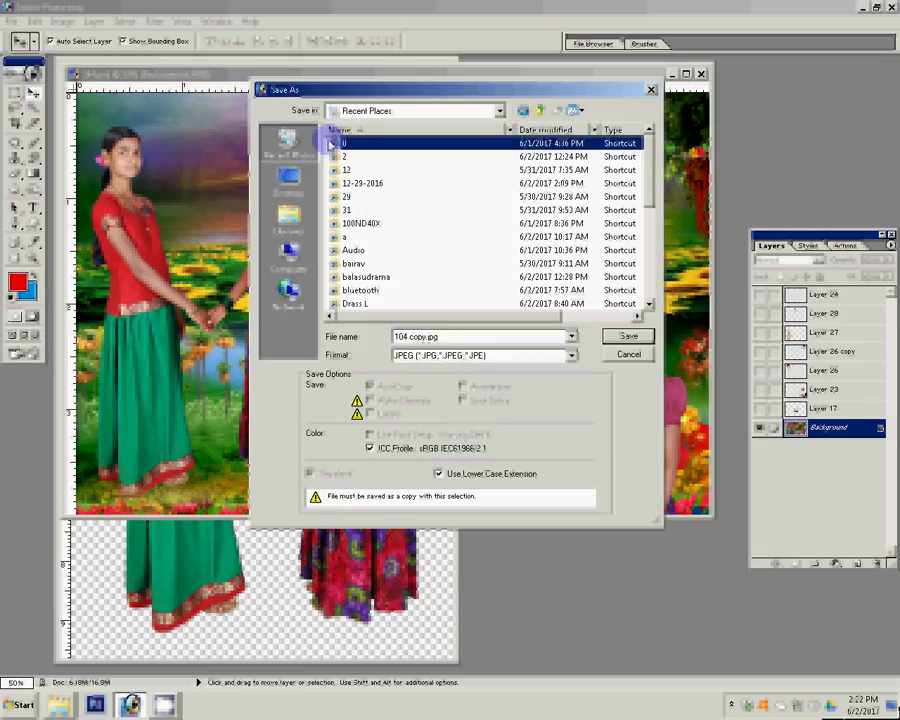
pyautogui.click(340, 156)
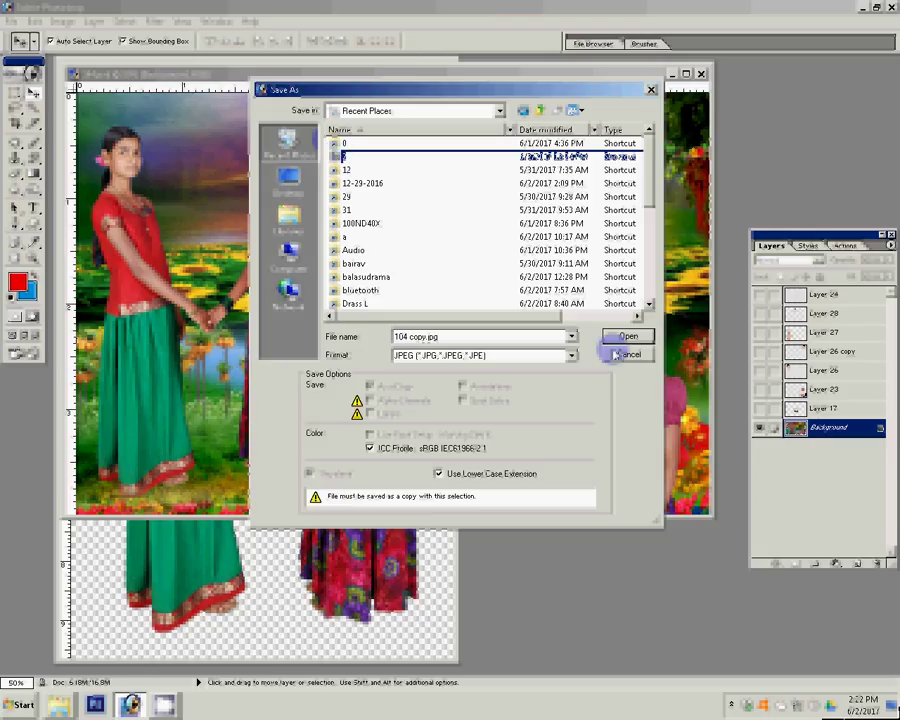
pyautogui.click(617, 340)
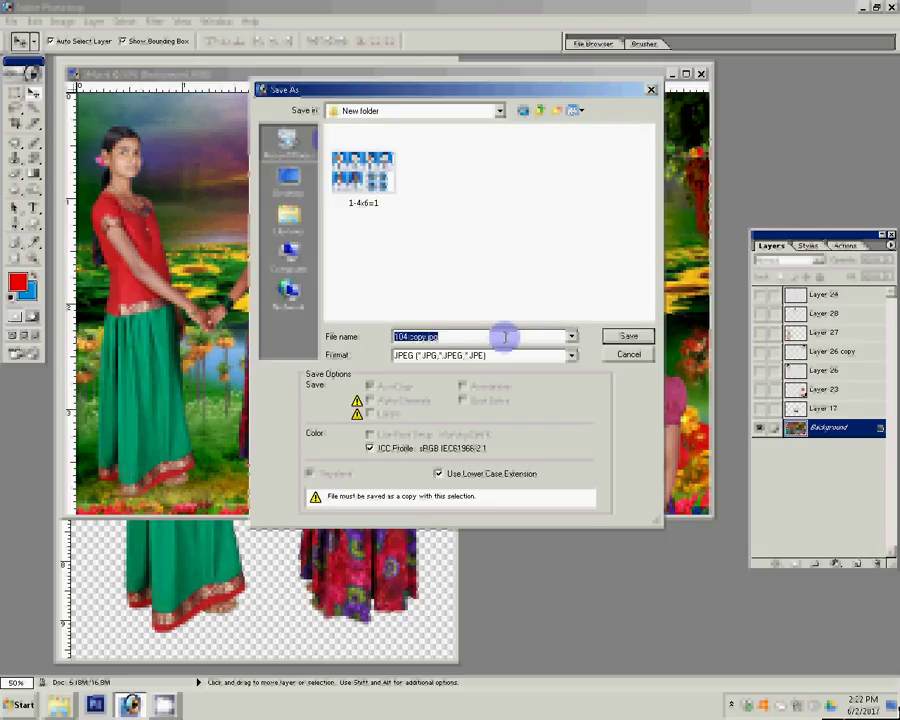
pyautogui.write('2-4x6')
pyautogui.write('=2')
pyautogui.press('Return')
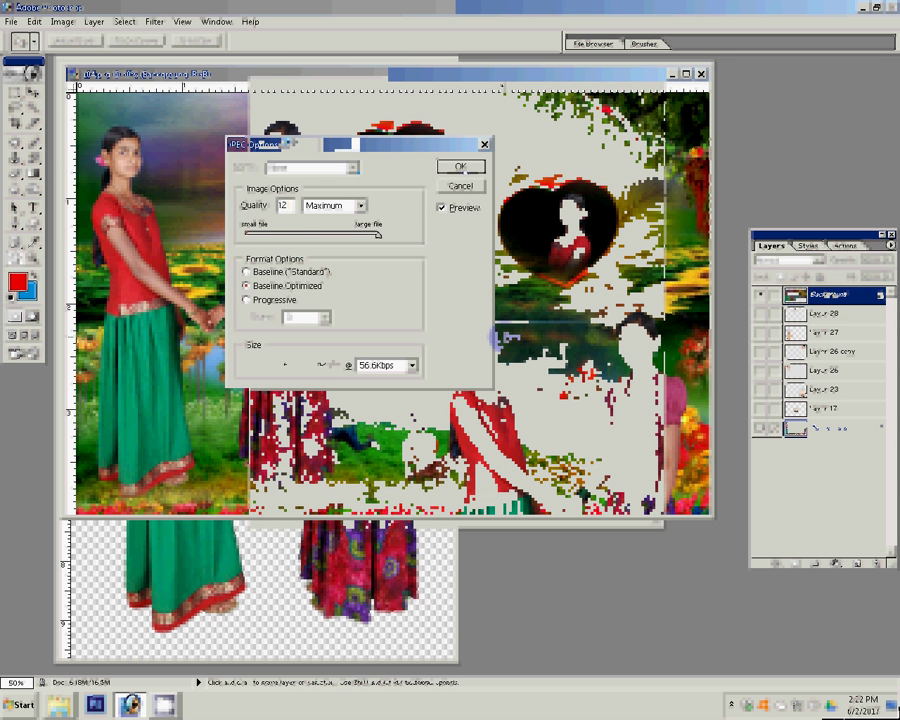
# Accept the JPEG options, close 104.psd without saving, and begin closing DSC_0263.JPG
pyautogui.press('Return')
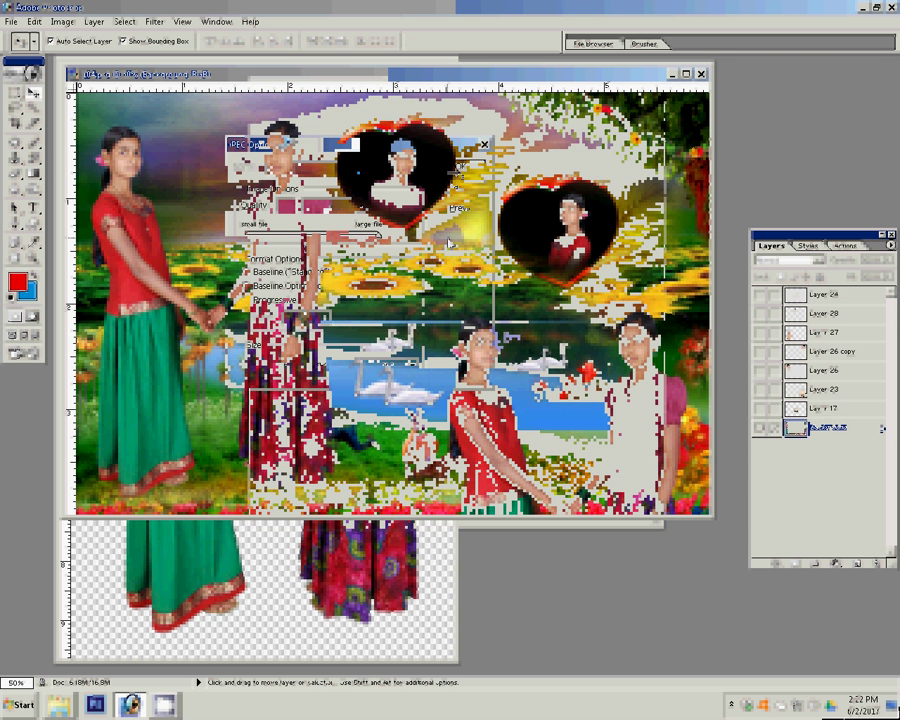
pyautogui.hotkey('ctrl', 'w')
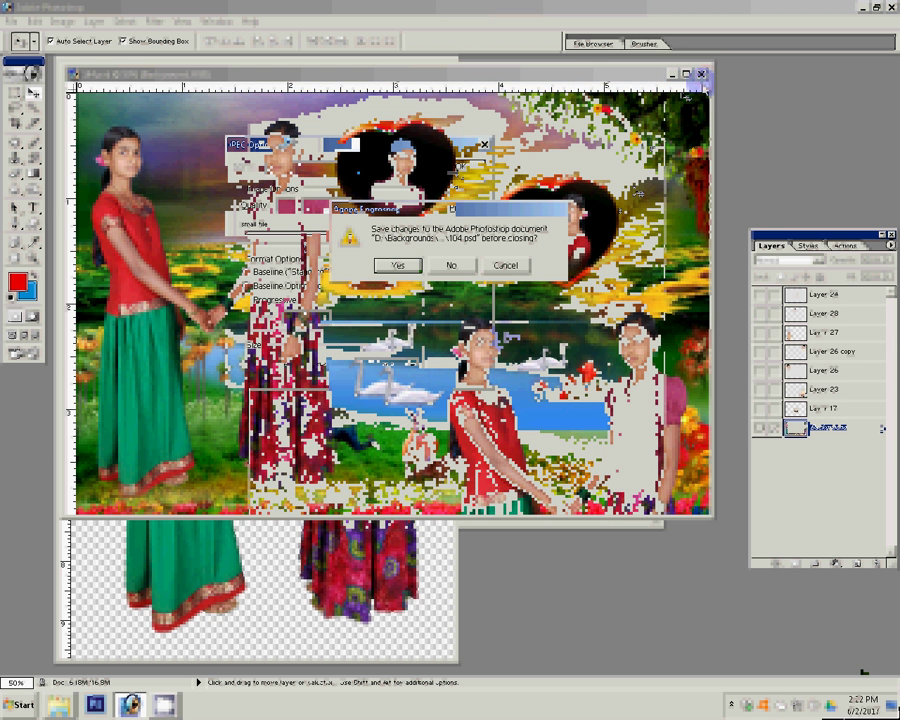
pyautogui.click(455, 266)
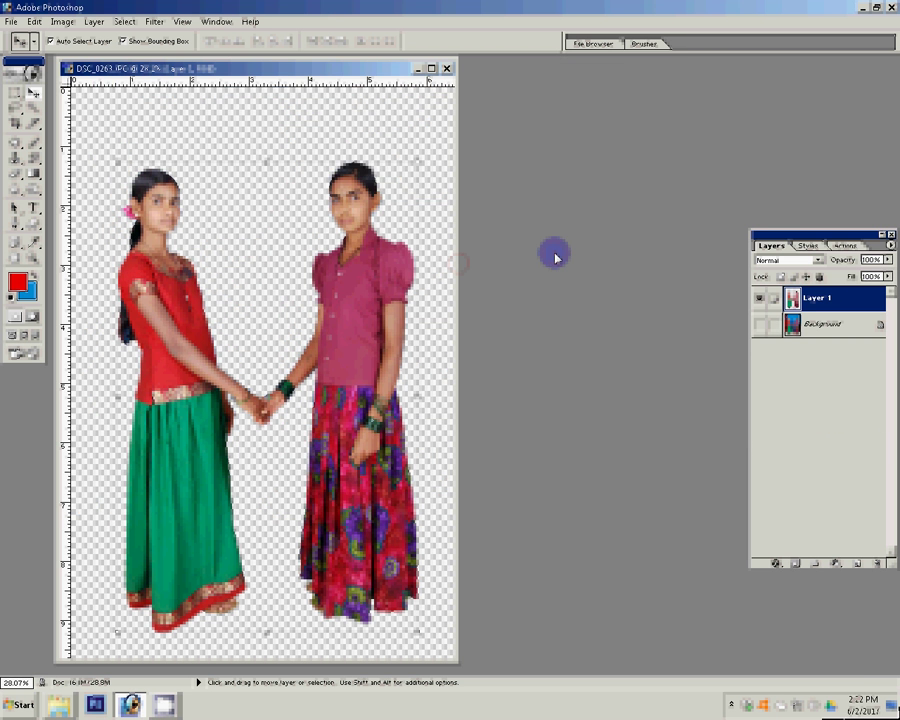
pyautogui.doubleClick(555, 257)
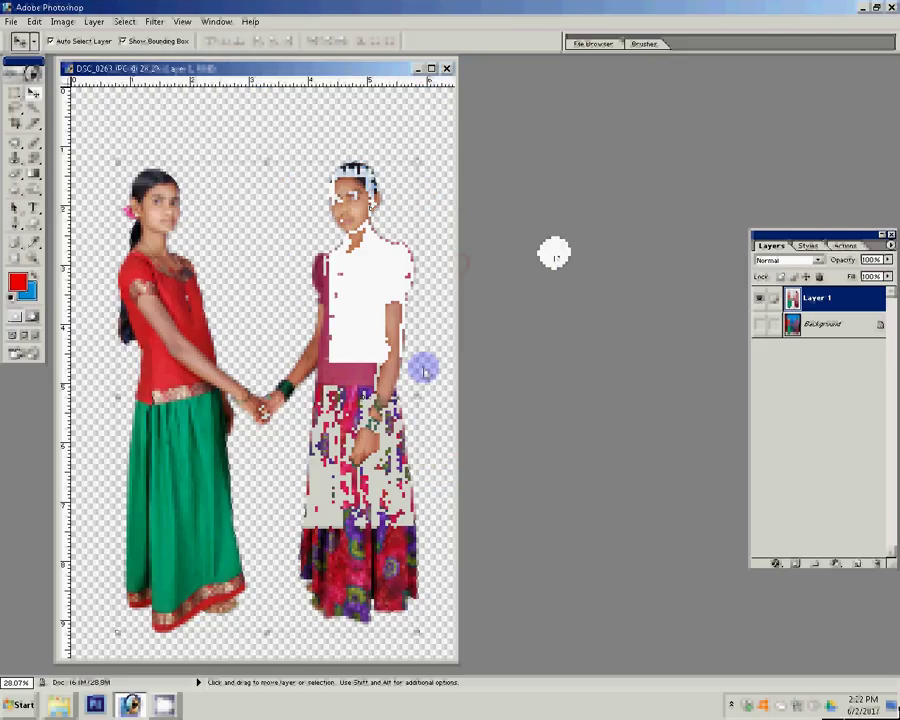
pyautogui.click(446, 68)
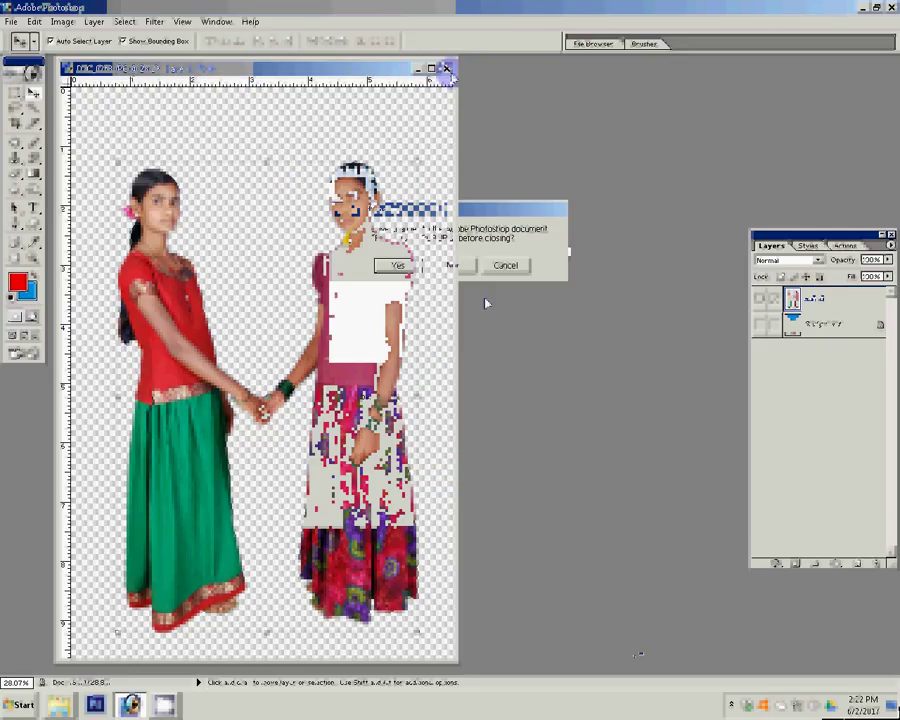